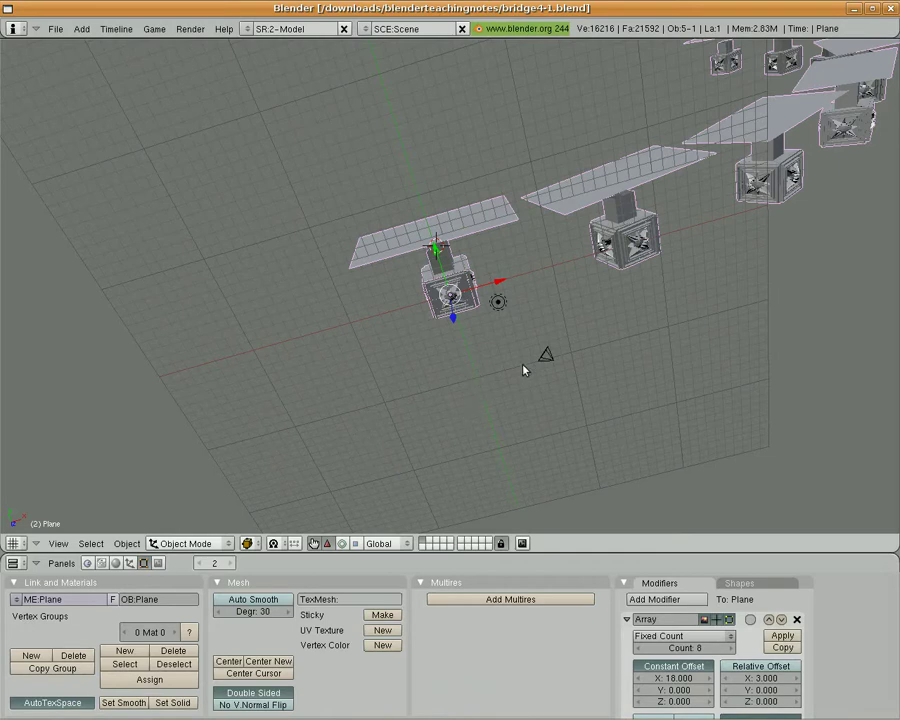
Step: Examine the curved array of bridge segments and the gaps between the neighbouring deck planes from several angles
middle_click_drag(633, 303, 840, 300)
scroll(655, 350, "down", 3)
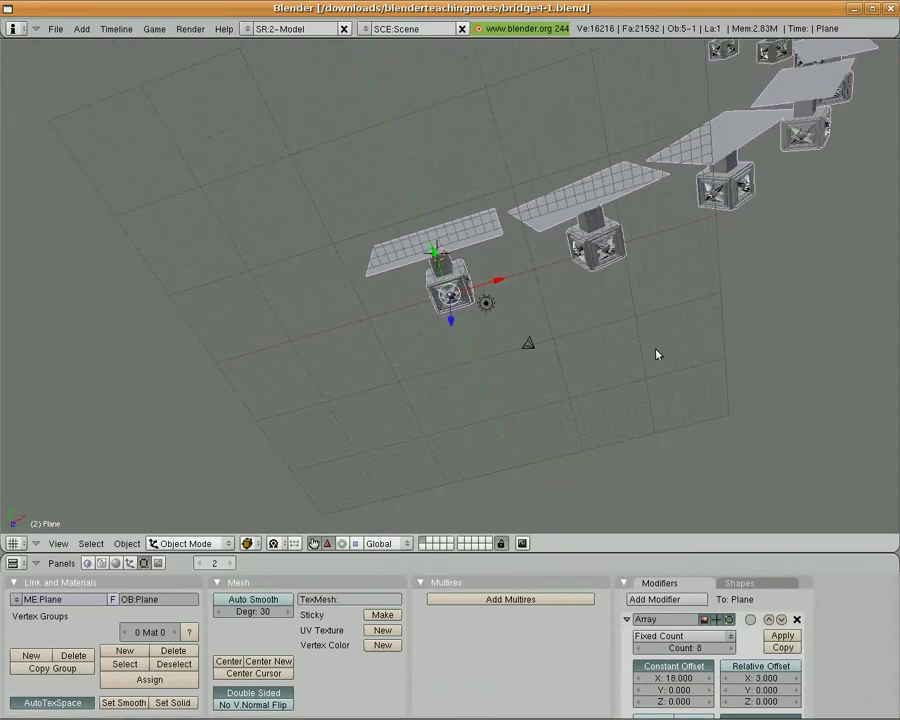
middle_click_drag(647, 366, 581, 427)
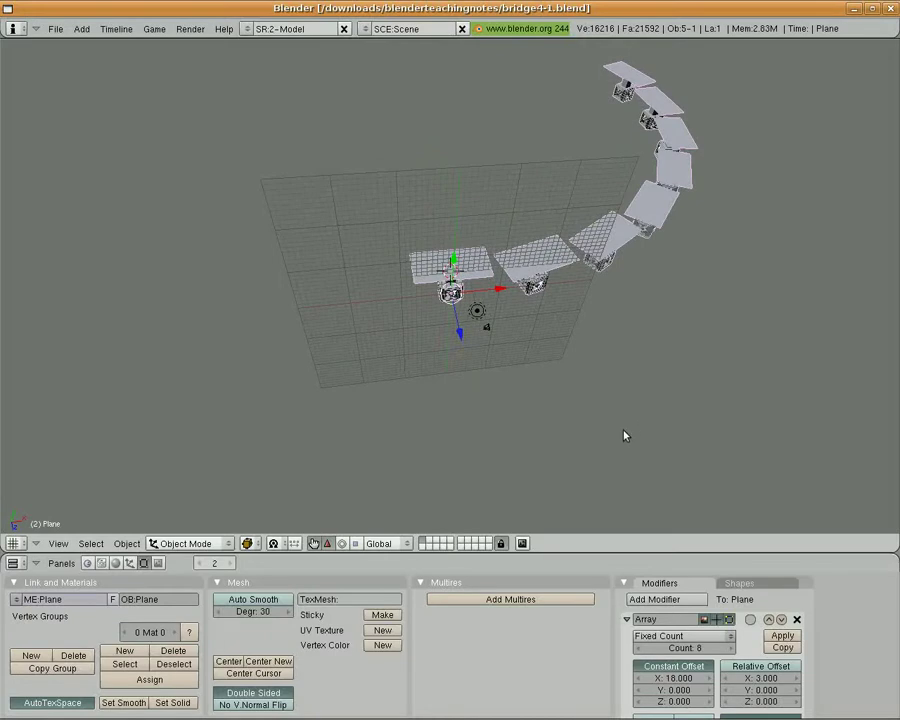
middle_click_drag(624, 436, 610, 398)
middle_click_drag(405, 283, 645, 362)
scroll(480, 323, "up", 8)
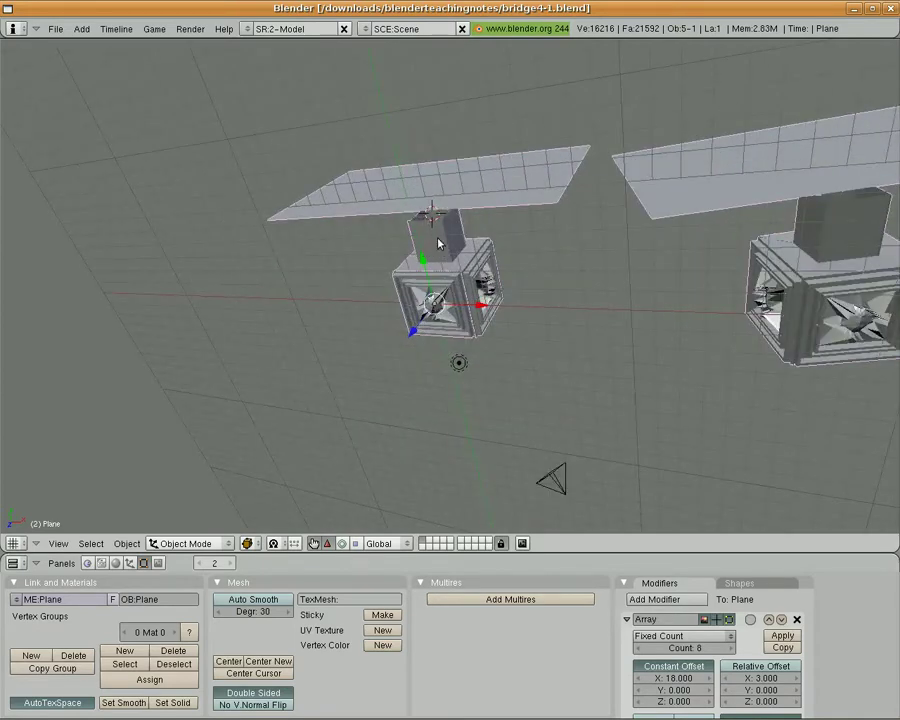
middle_click_drag(500, 285, 570, 277)
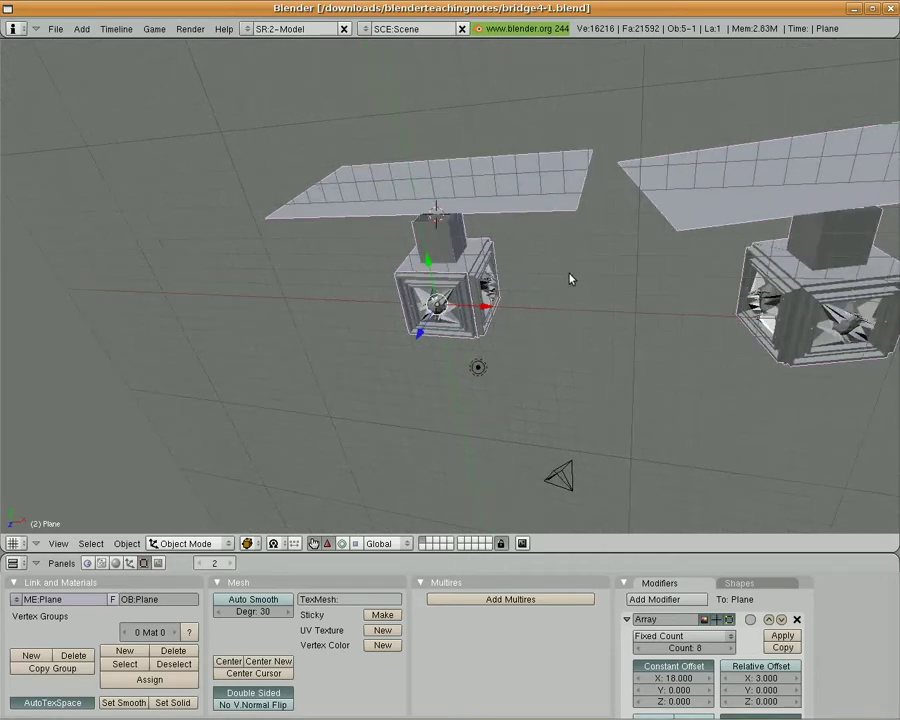
middle_click_drag(350, 285, 463, 202)
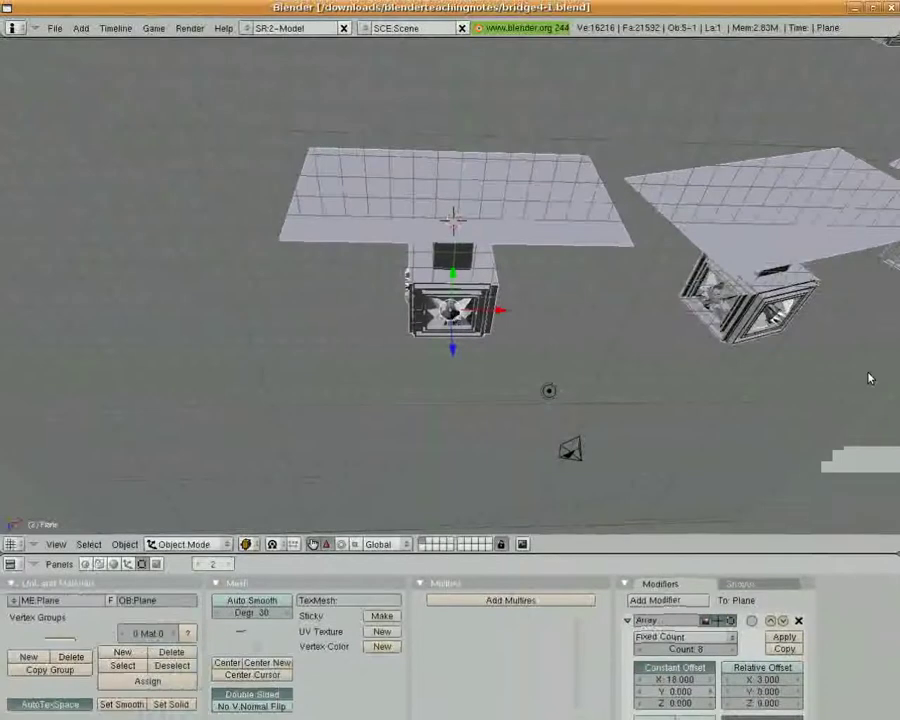
middle_click_drag(622, 313, 378, 281)
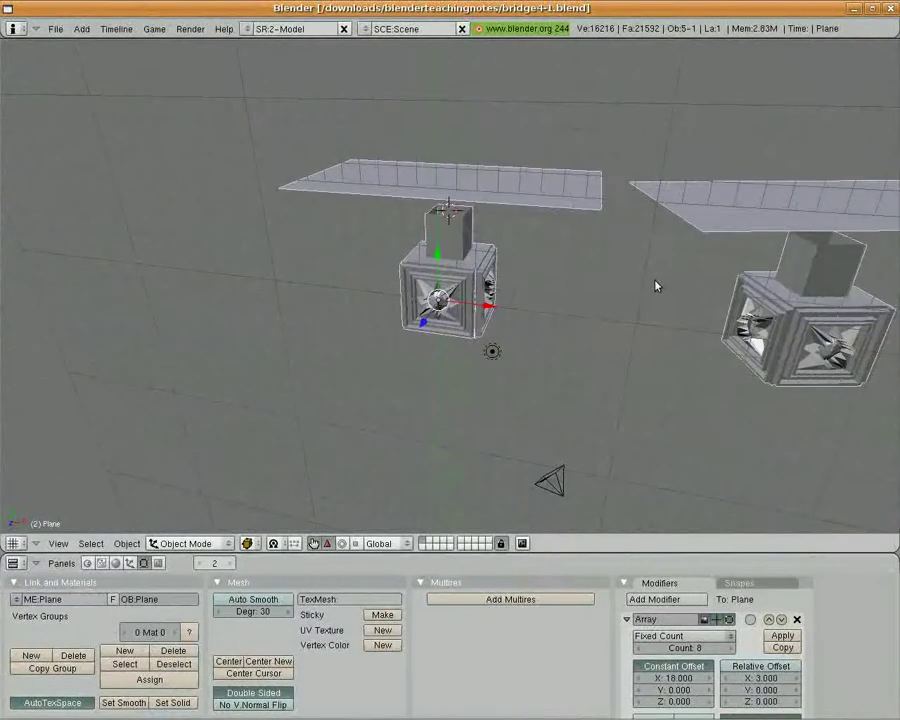
middle_click_drag(559, 335, 540, 350)
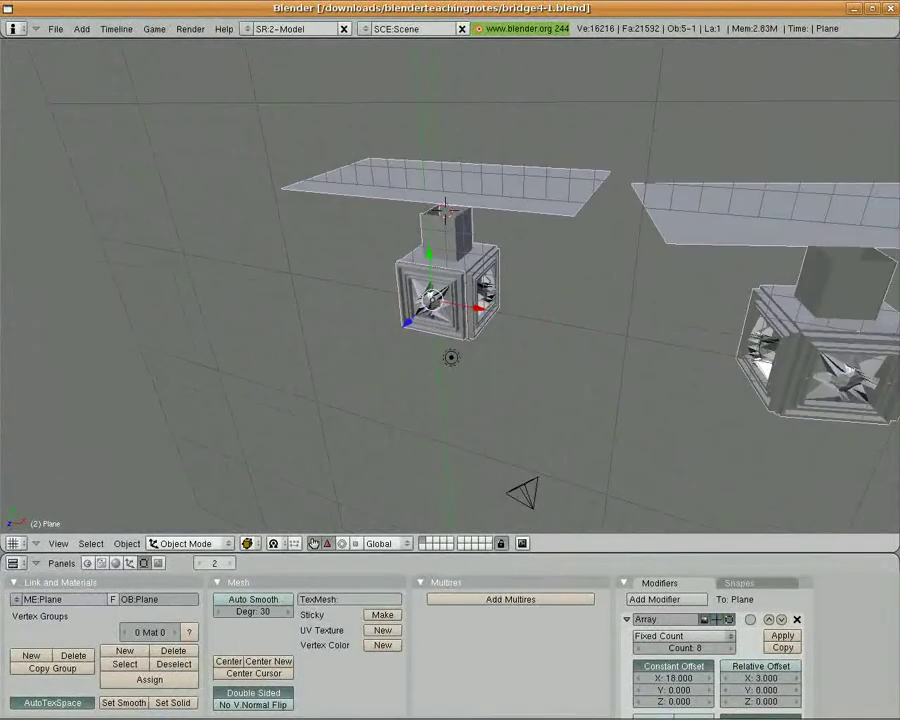
Step: Enter Edit Mode on the bridge mesh and rotate the selected deck face about 5.3° around the global Y axis
left_click(188, 543)
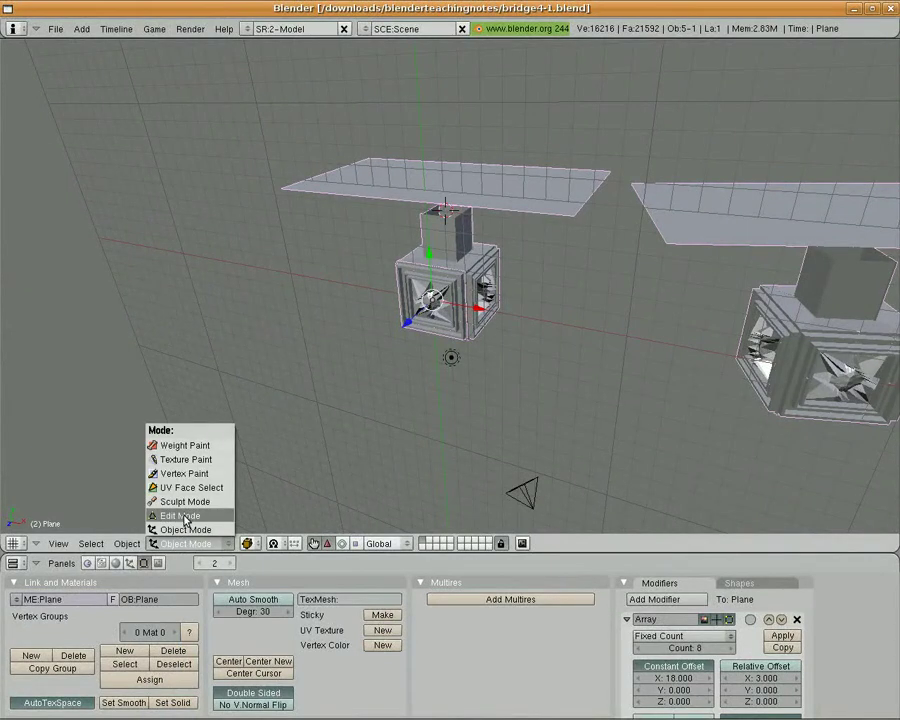
left_click(181, 516)
middle_click_drag(394, 359, 437, 196)
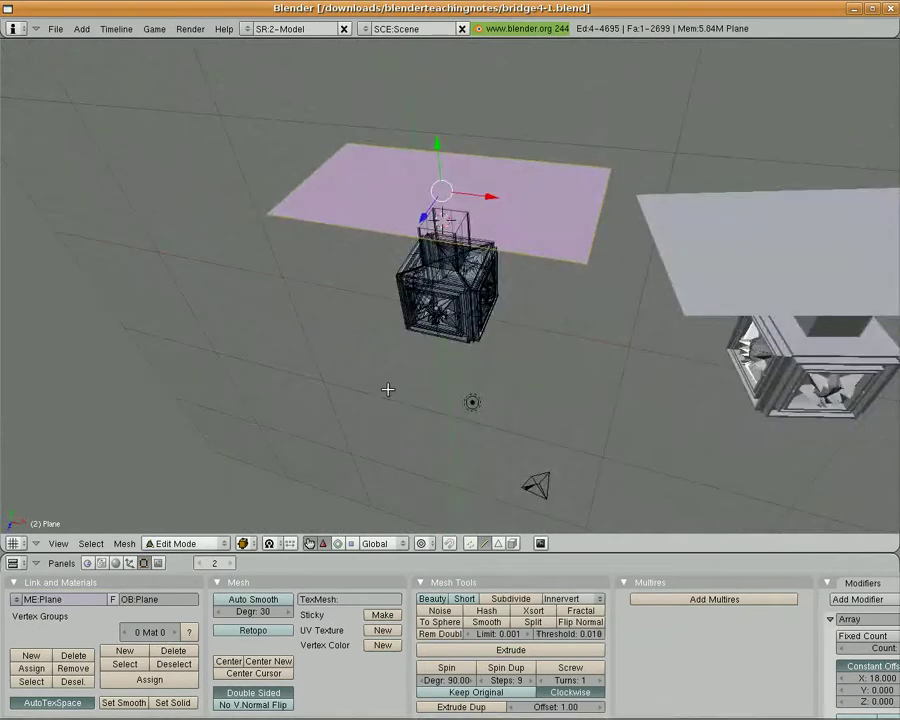
middle_click_drag(388, 389, 364, 379)
scroll(400, 362, "down", 3)
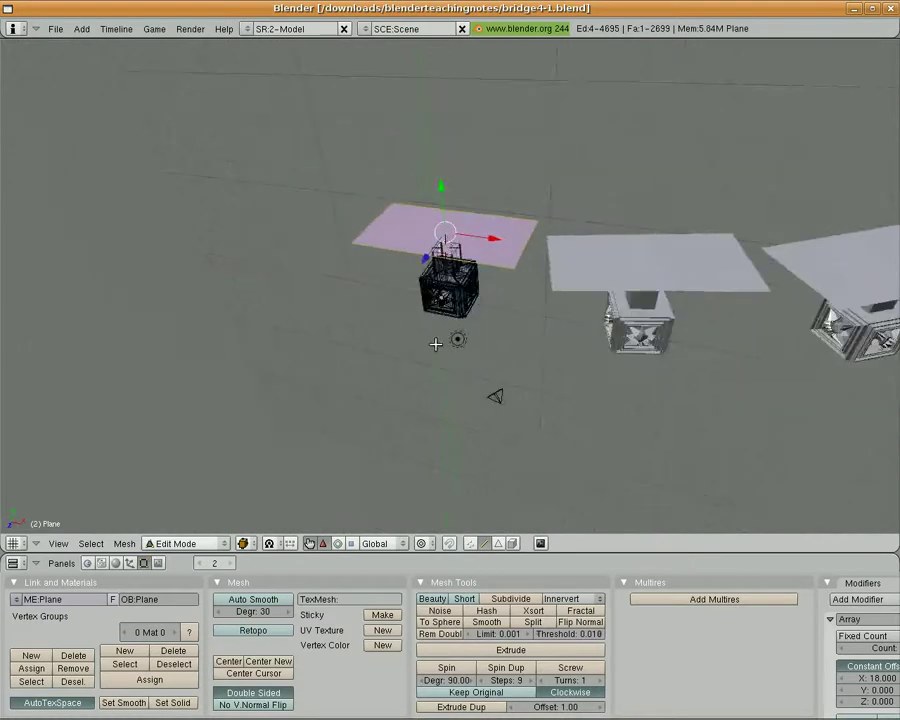
middle_click_drag(435, 344, 445, 349)
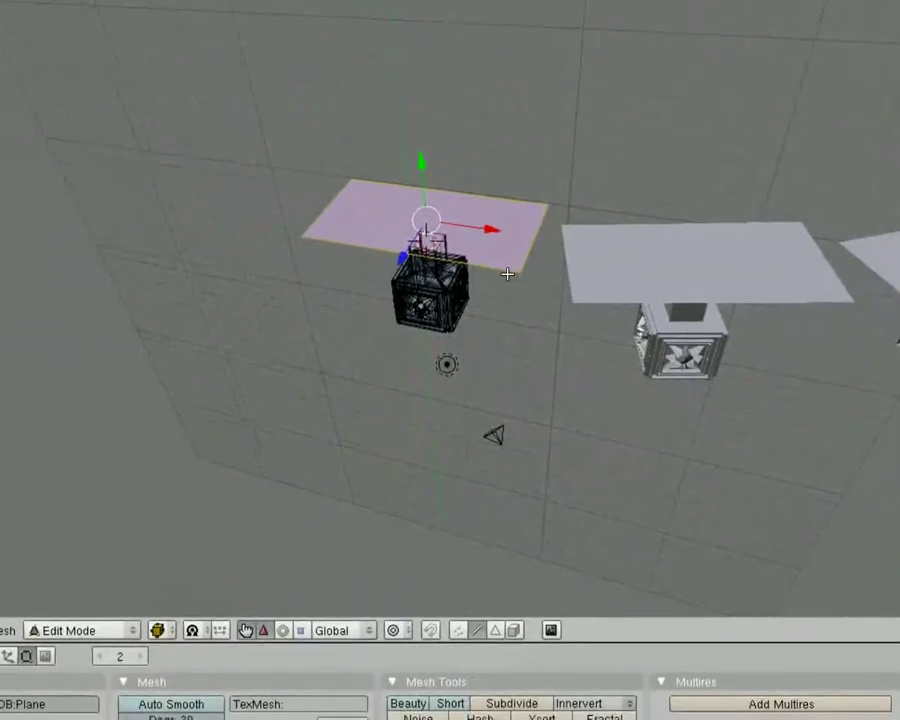
middle_click_drag(466, 349, 466, 311)
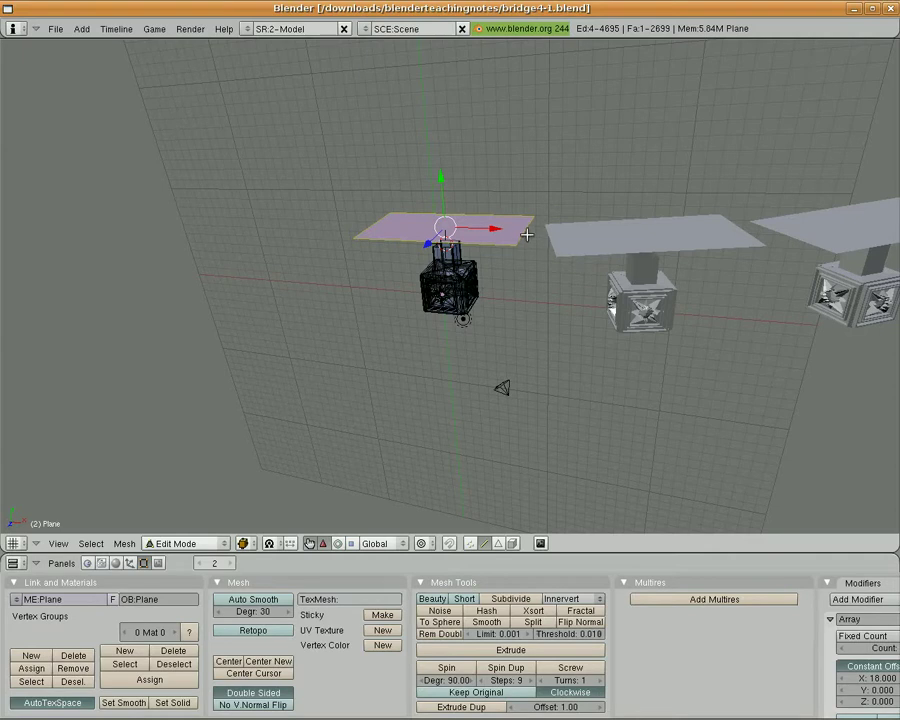
key("r")
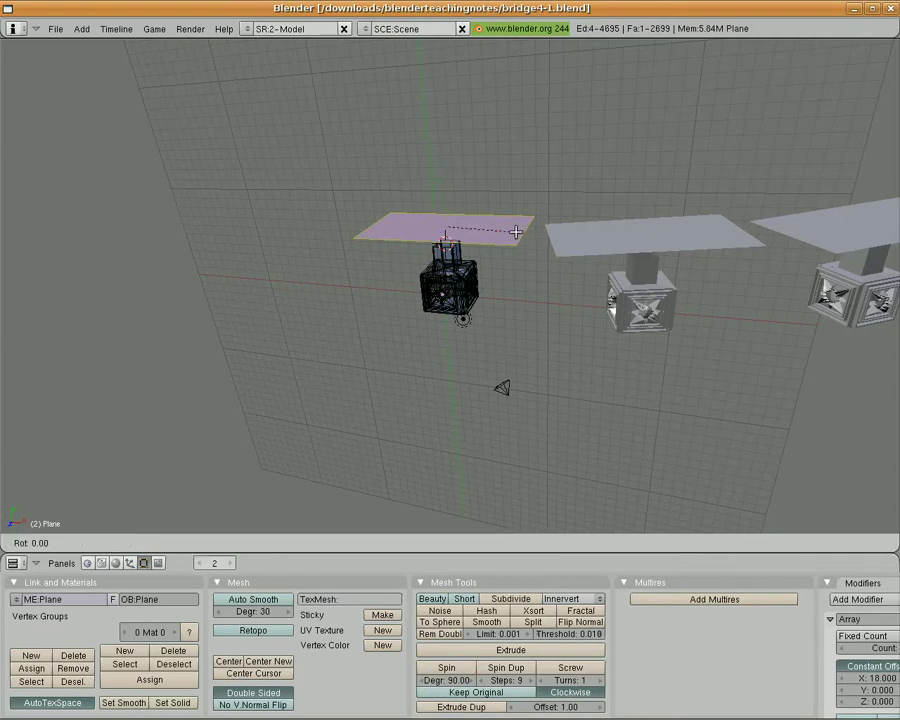
key("y")
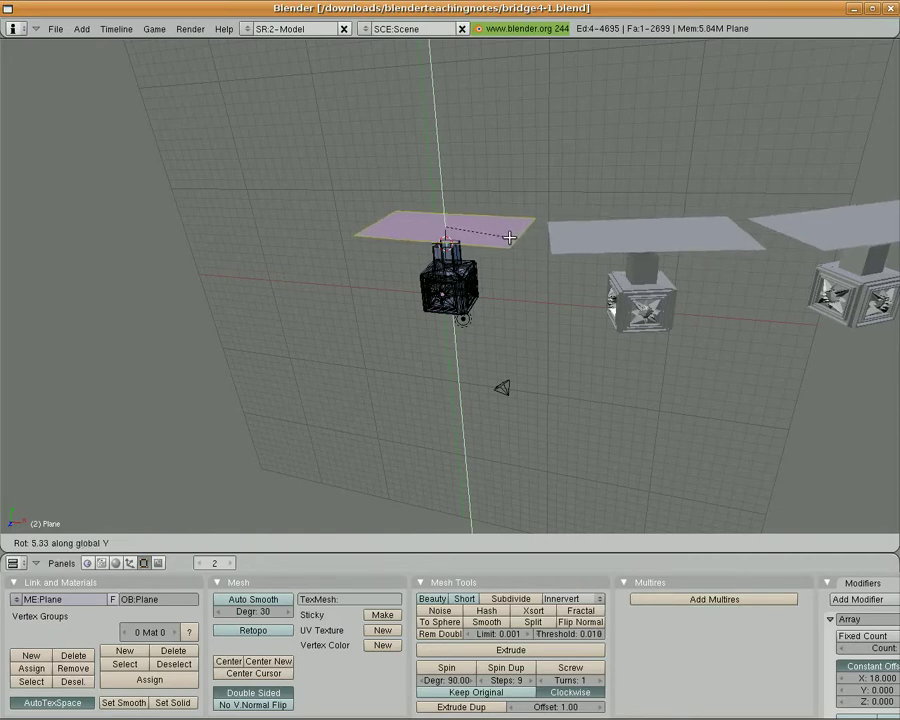
left_click(509, 237)
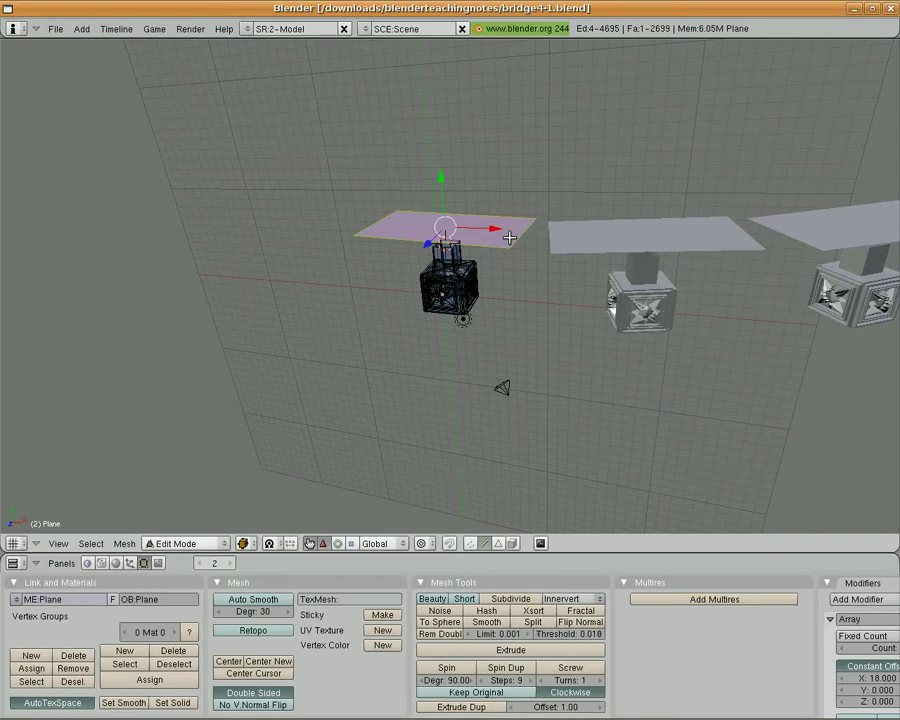
Step: Widen the deck face slightly along the global X axis until its far corner nears the adjacent deck
key("s")
key("x")
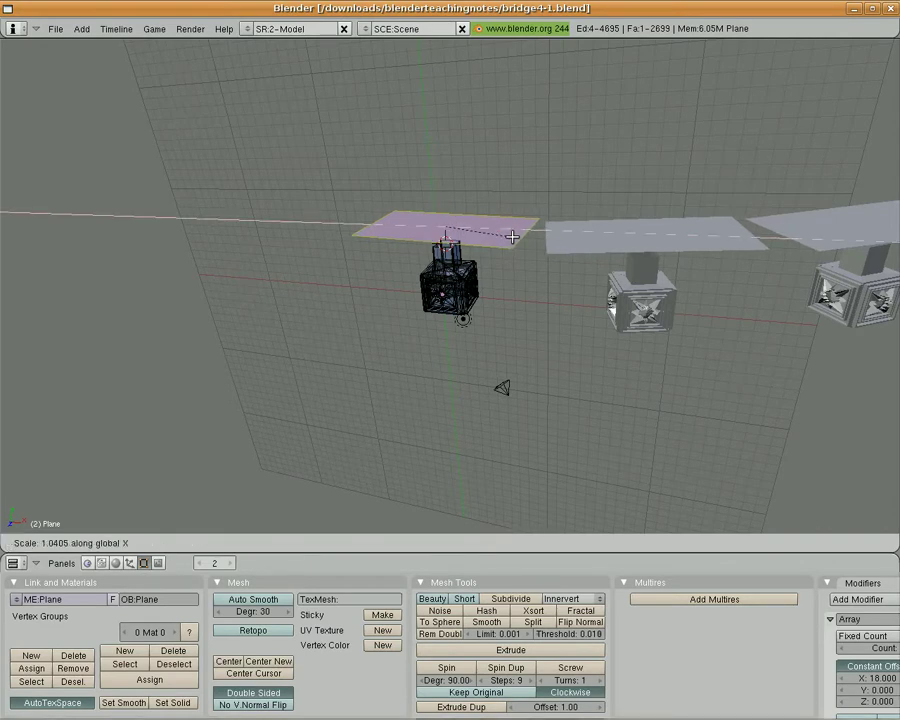
left_click(513, 237)
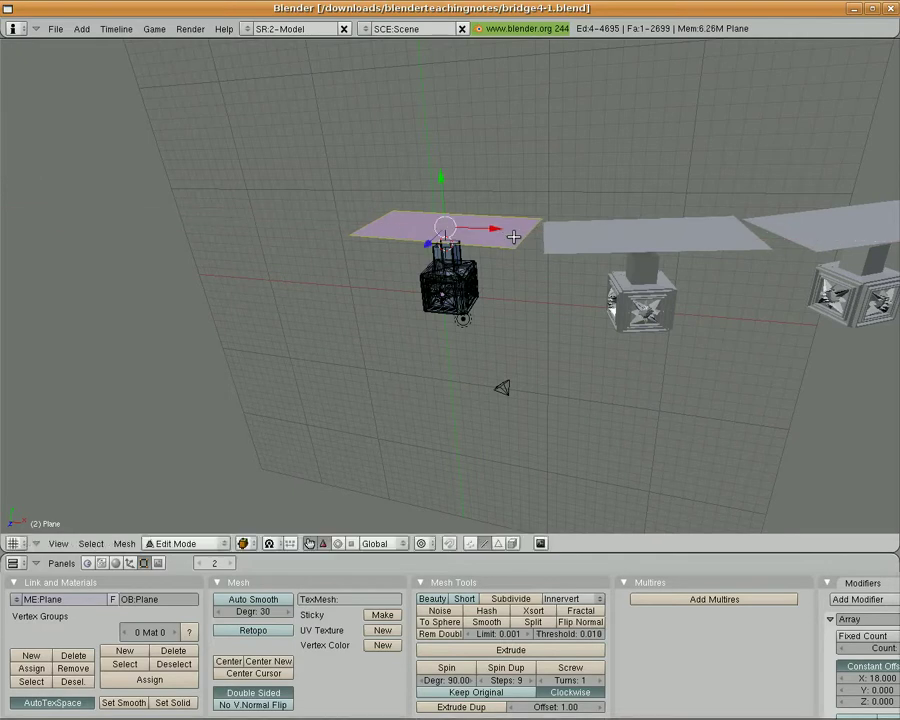
Step: Rotate the deck face slightly further around global Y and stretch it a little more along global X
key("r")
key("y")
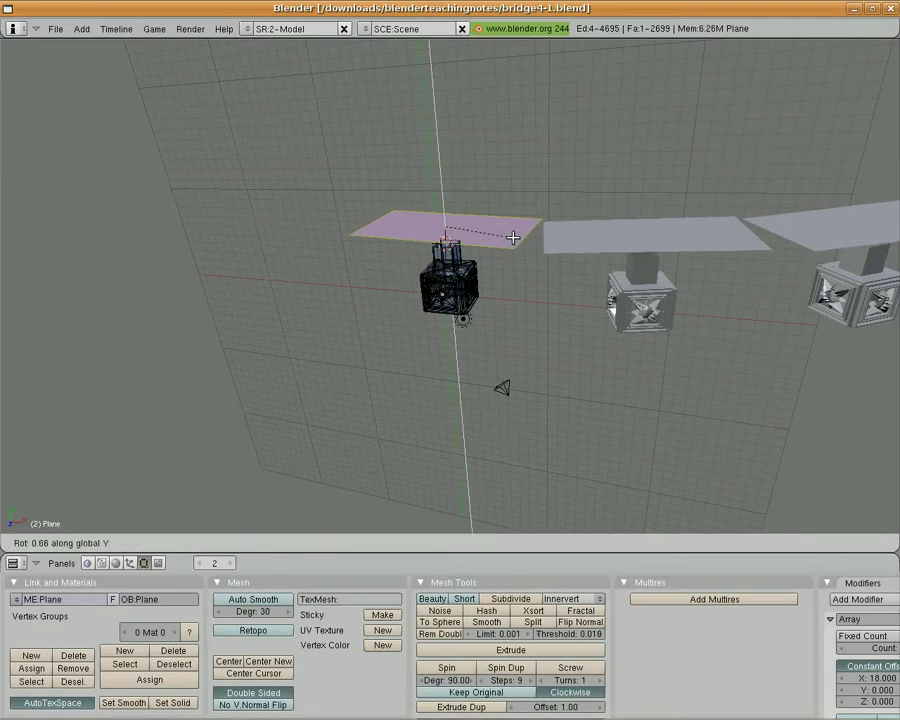
left_click(511, 238)
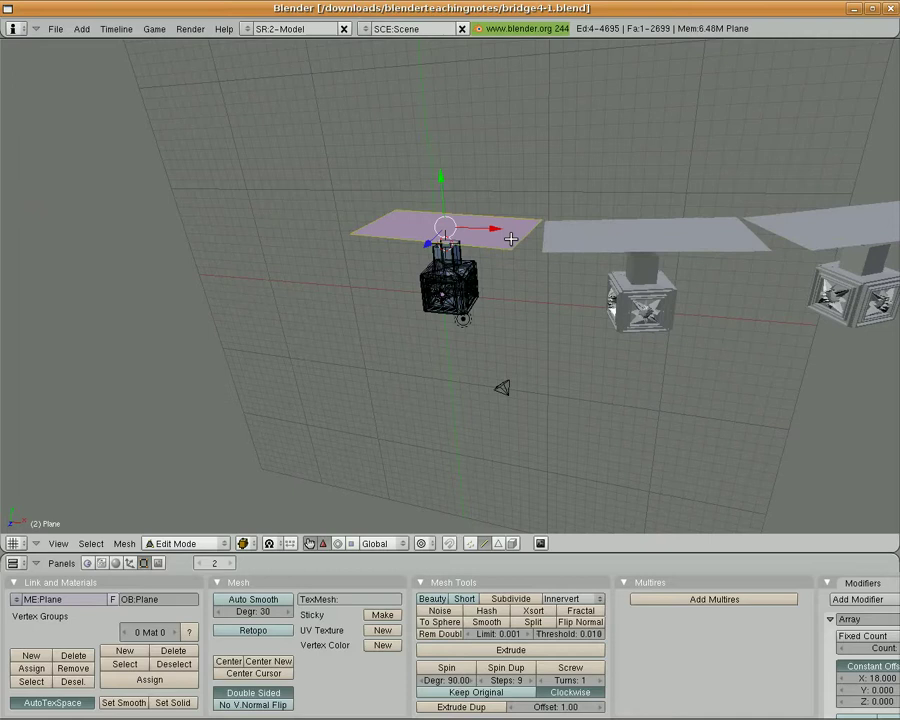
key("s")
key("x")
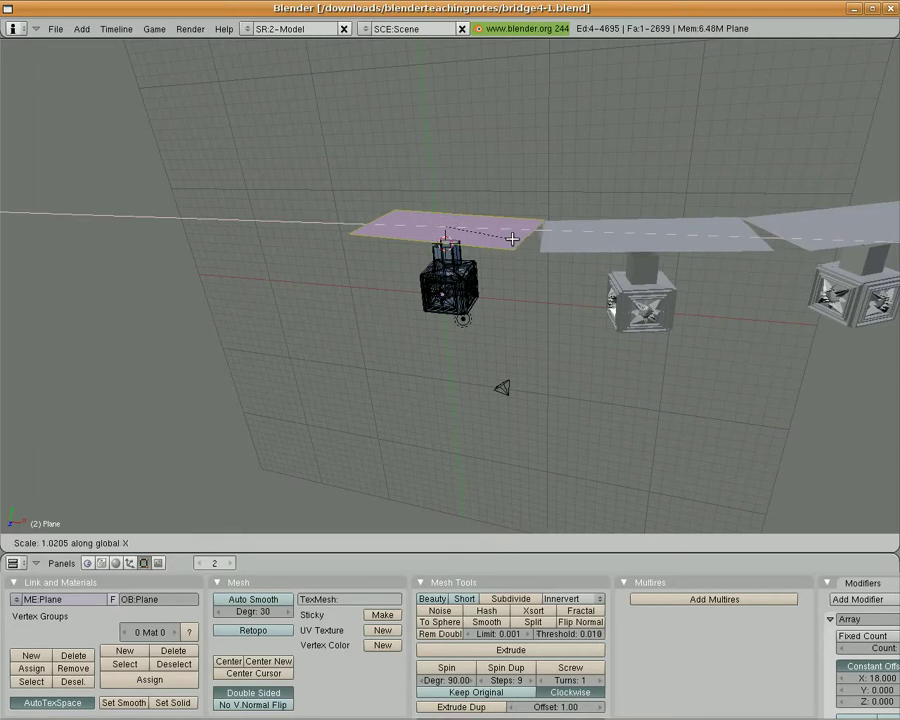
left_click(511, 238)
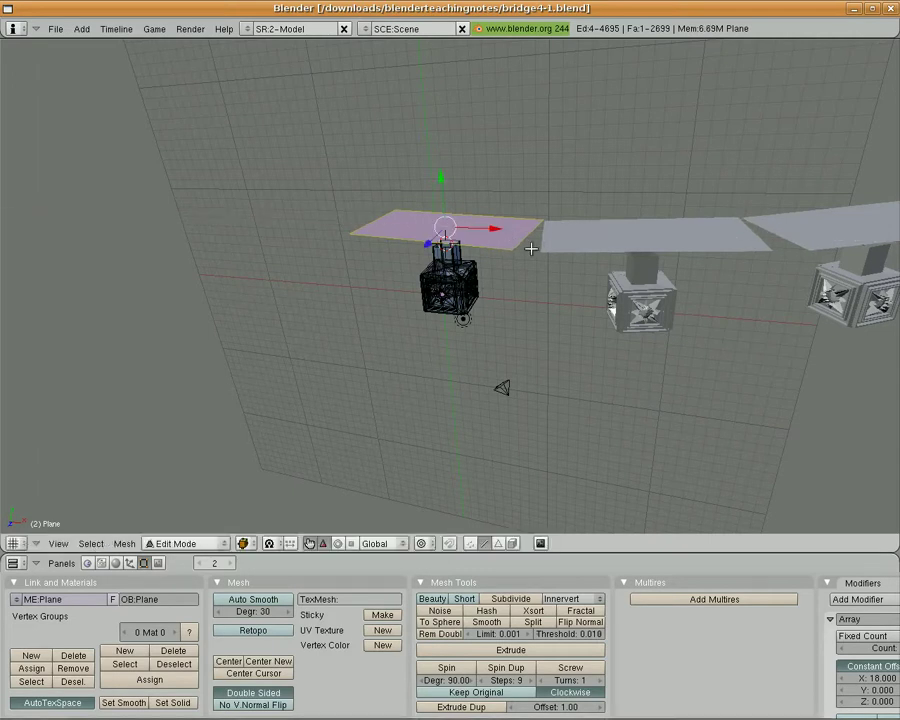
Step: Zoom in on the deck joint, fine-tune the face's rotation around global Y, and scale it by about 1.003 along global X
middle_click_drag(530, 249, 694, 216)
scroll(510, 268, "up", 4)
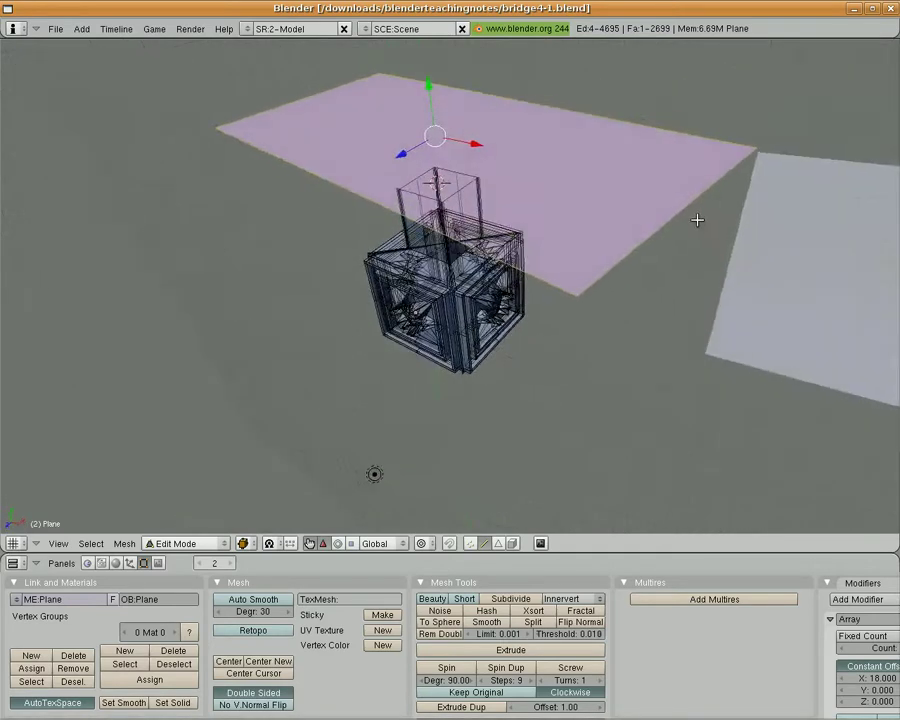
key("r")
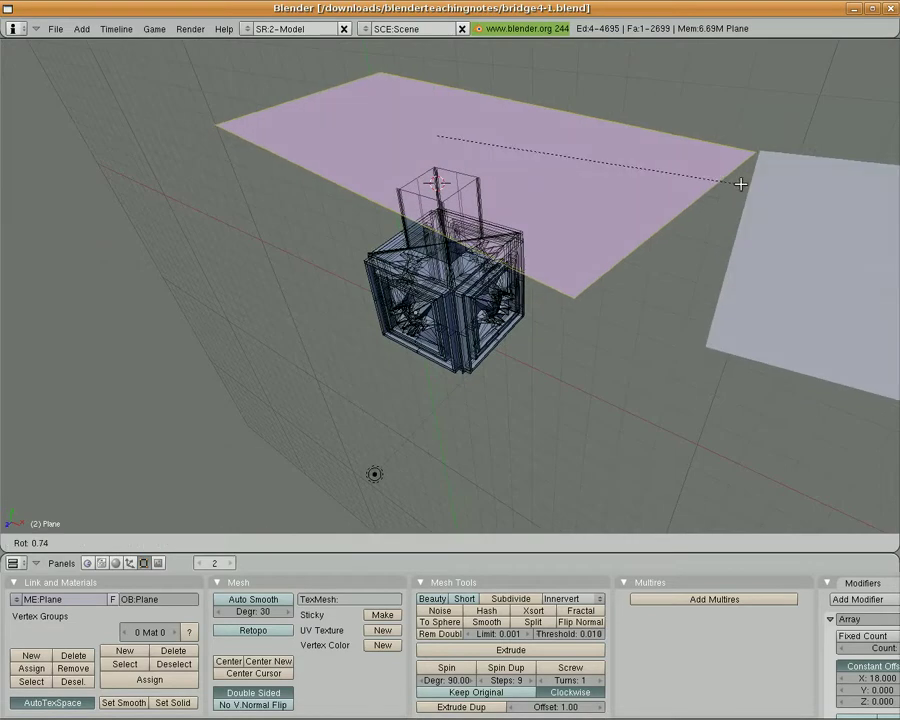
key("y")
left_click(738, 184)
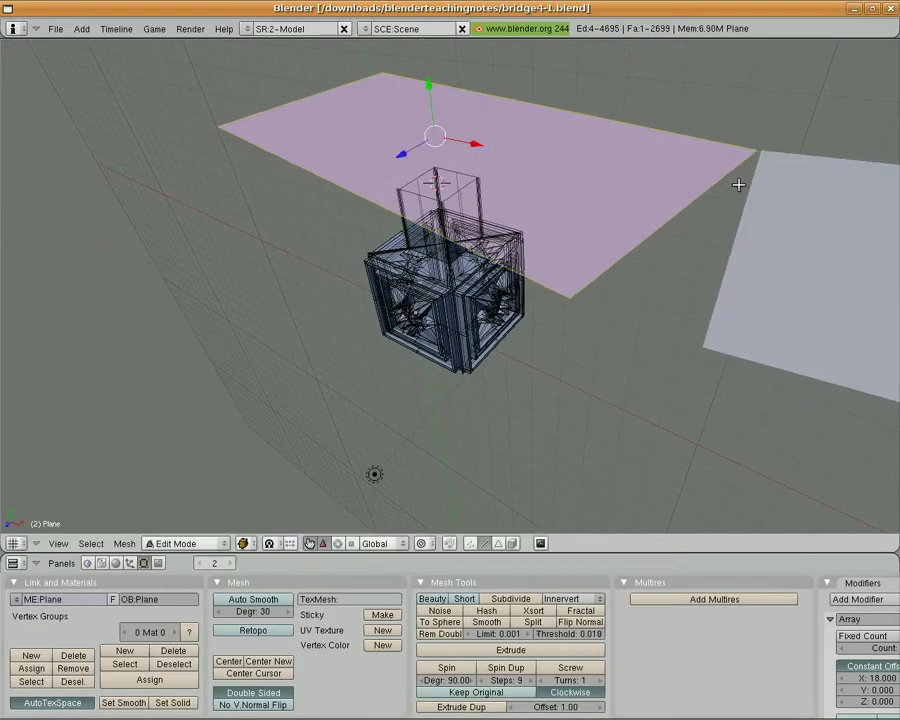
key("s")
key("x")
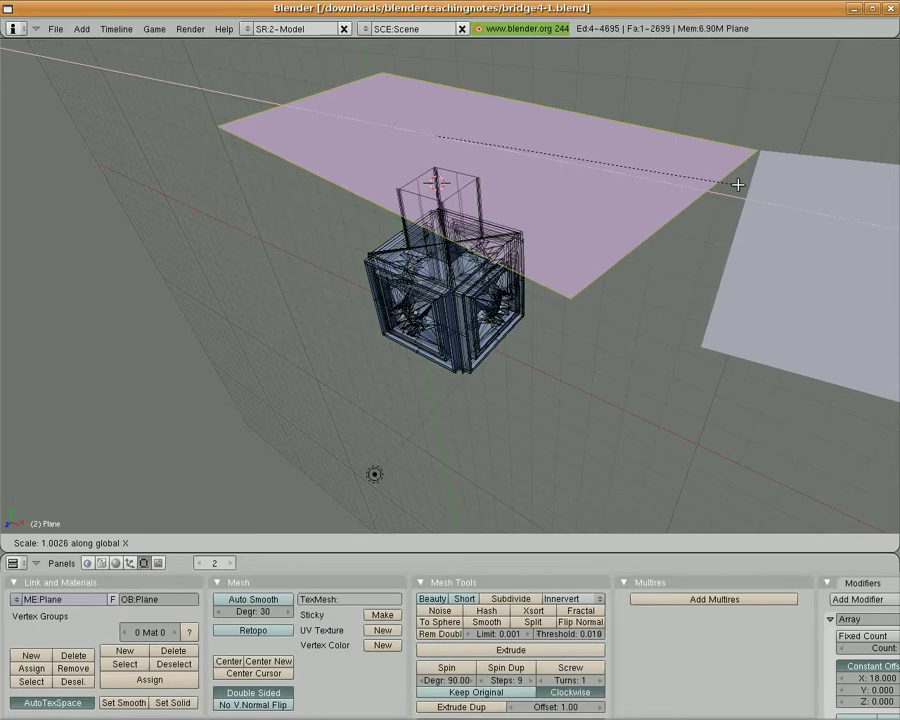
left_click(738, 184)
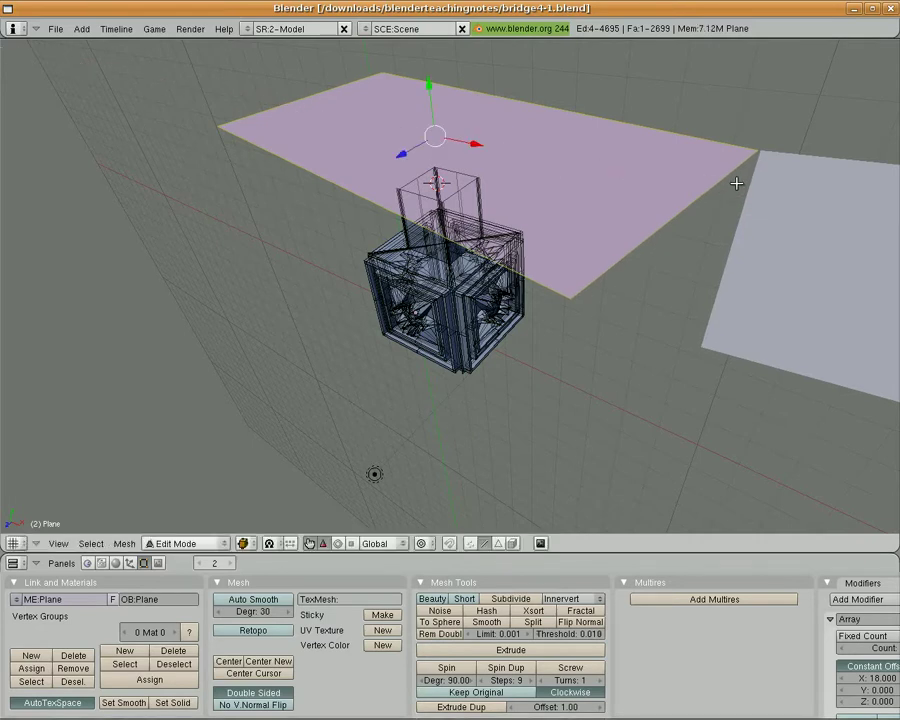
Step: Rotate the deck face about -0.26° around global Y and scale it minutely along global X so the far corners meet
key("r")
key("y")
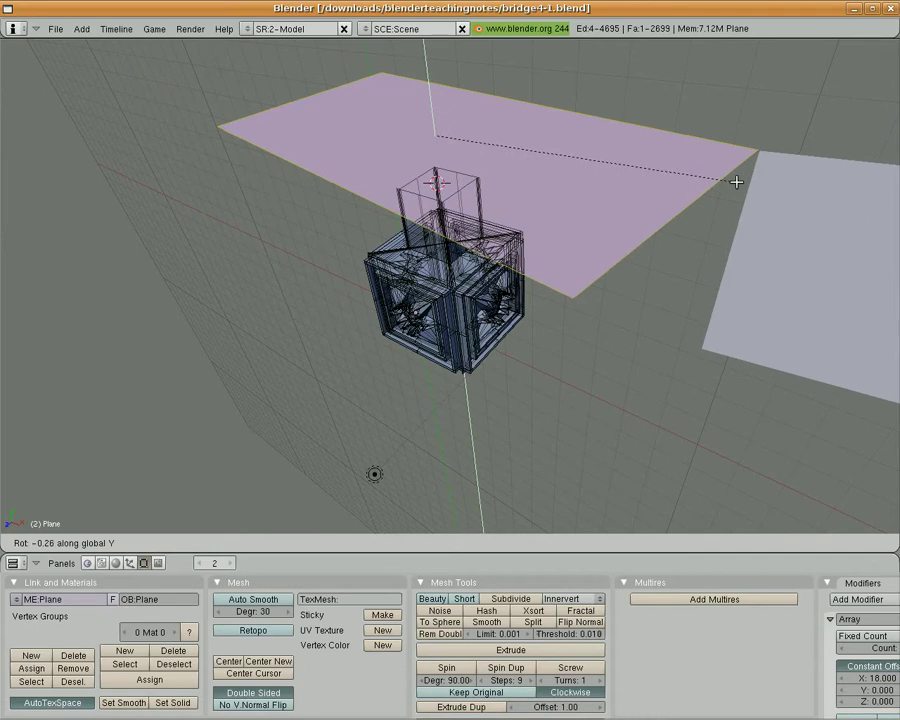
left_click(736, 182)
key("s")
key("x")
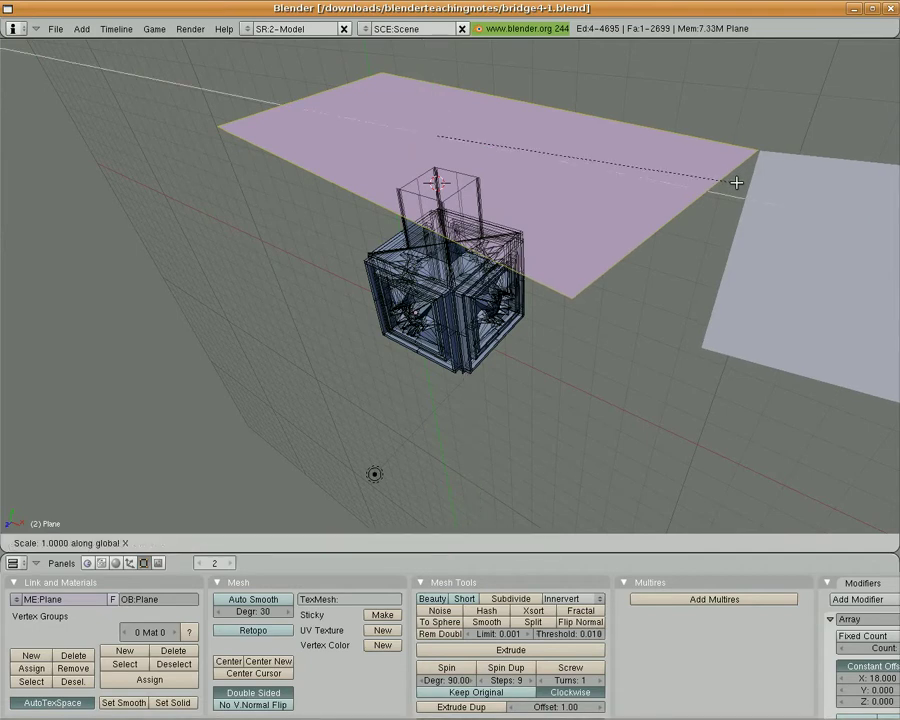
left_click(736, 182)
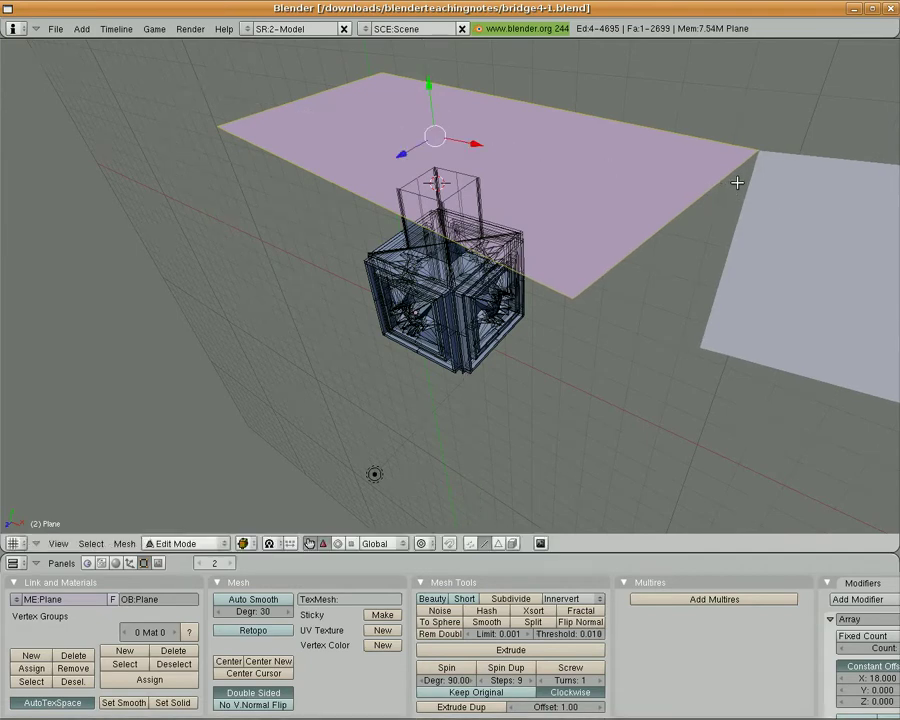
Step: In vertex select mode, move the deck's near corner vertex about 2.21 along global X to meet the adjacent deck's corner
middle_click_drag(787, 235, 787, 212)
middle_click_drag(494, 445, 548, 441)
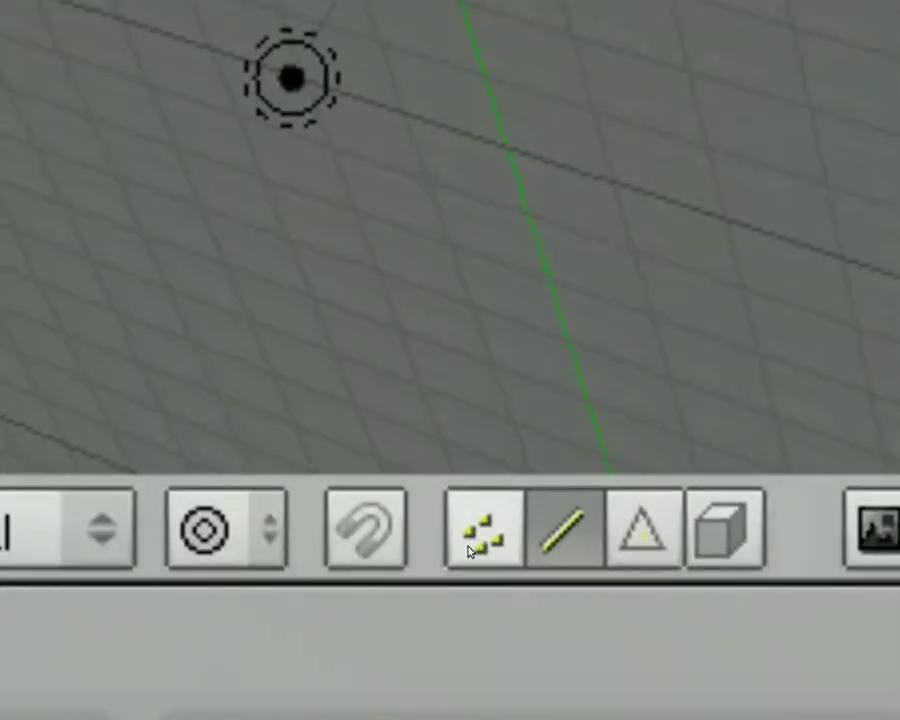
left_click(468, 551)
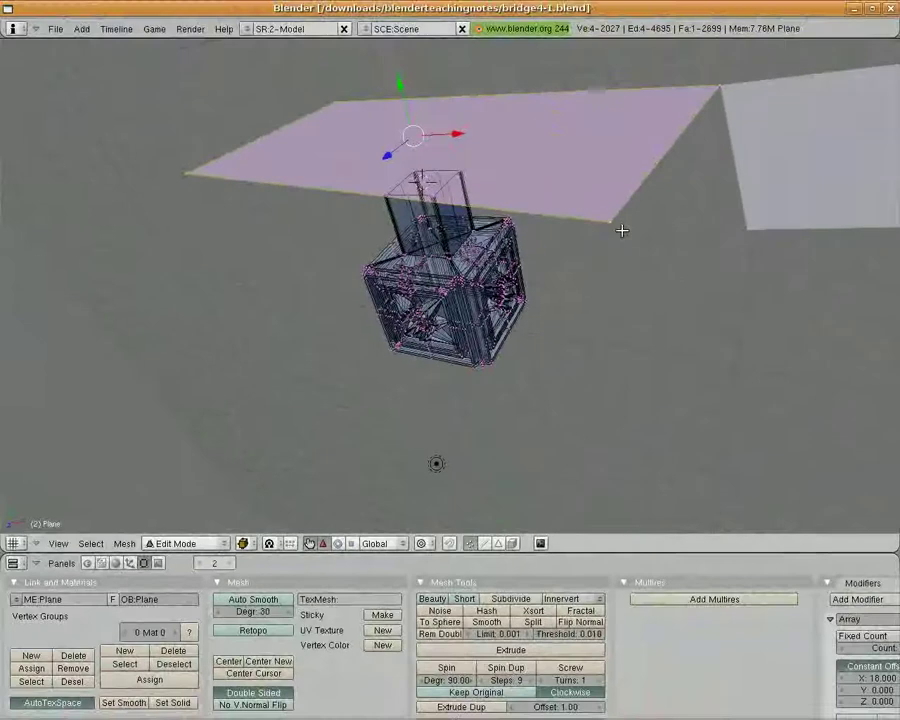
right_click(636, 159)
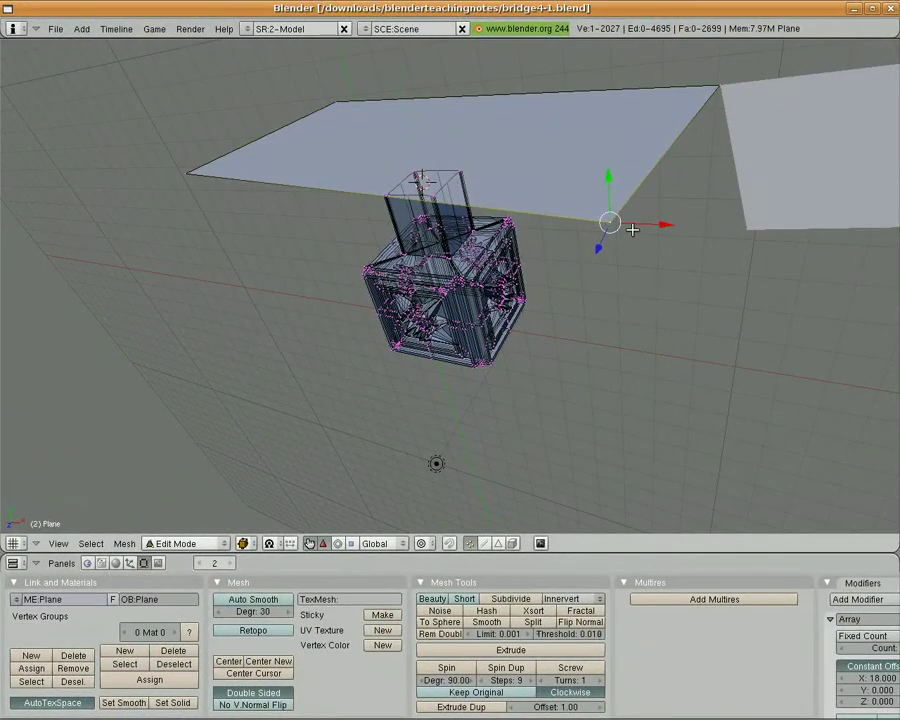
left_click(613, 224)
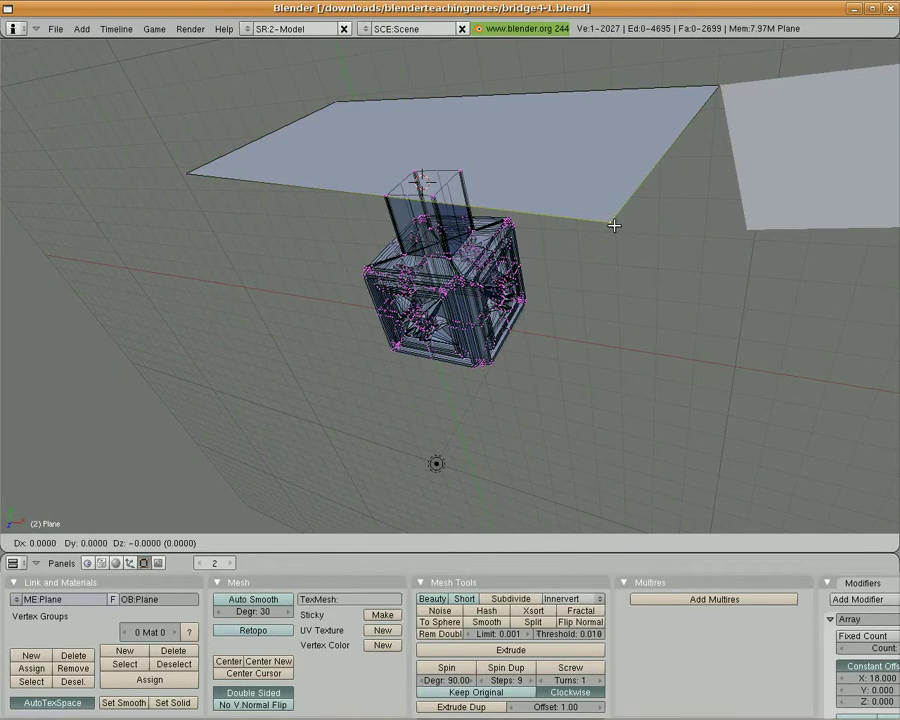
key("x")
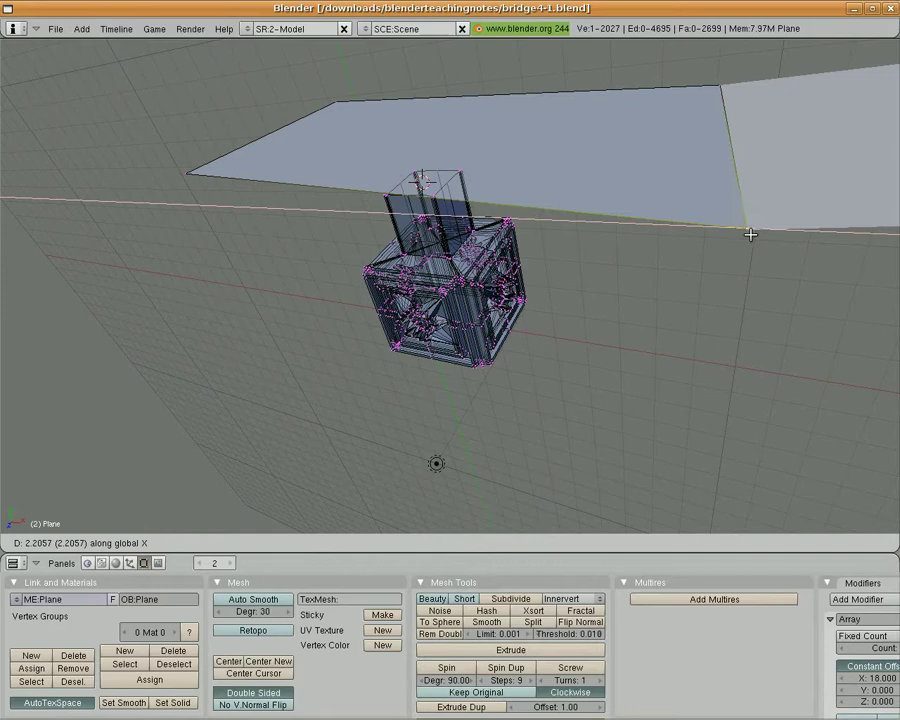
left_click(751, 234)
middle_click_drag(748, 228, 741, 297)
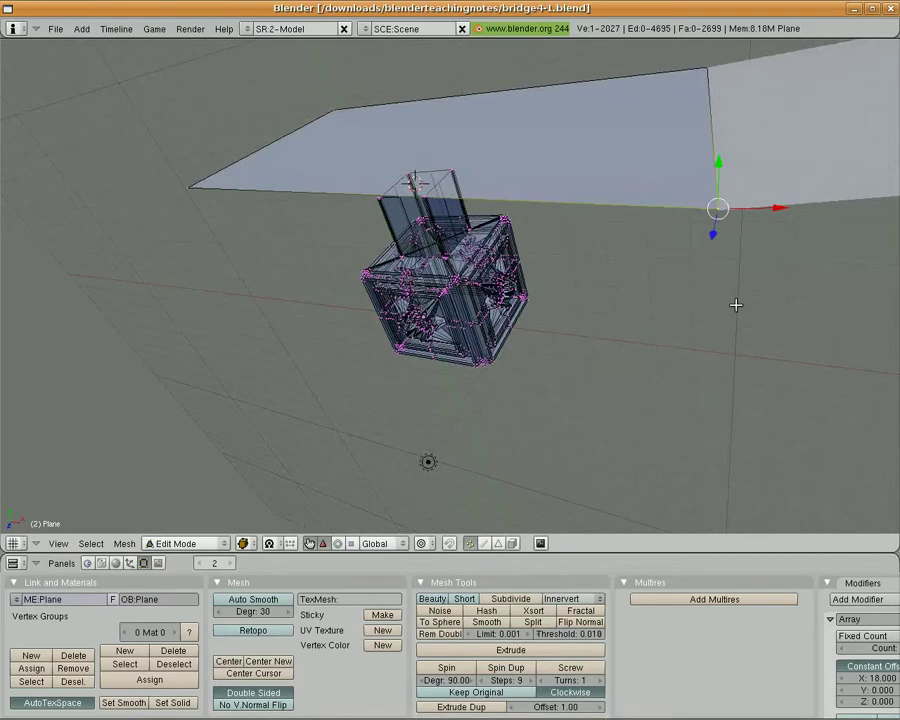
key("KP_Decimal")
middle_click_drag(402, 322, 427, 322)
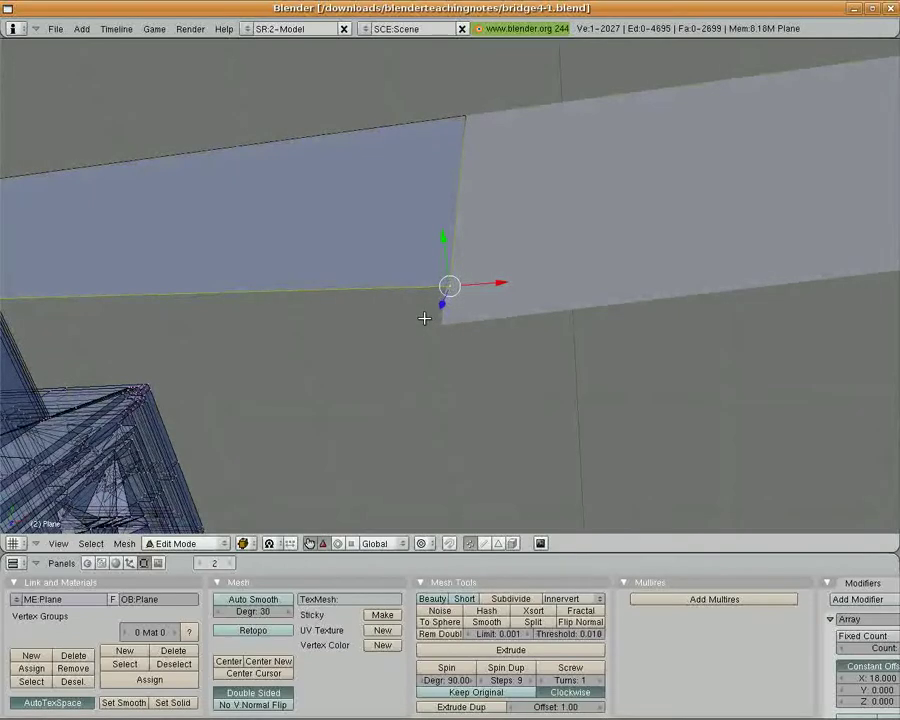
key("g")
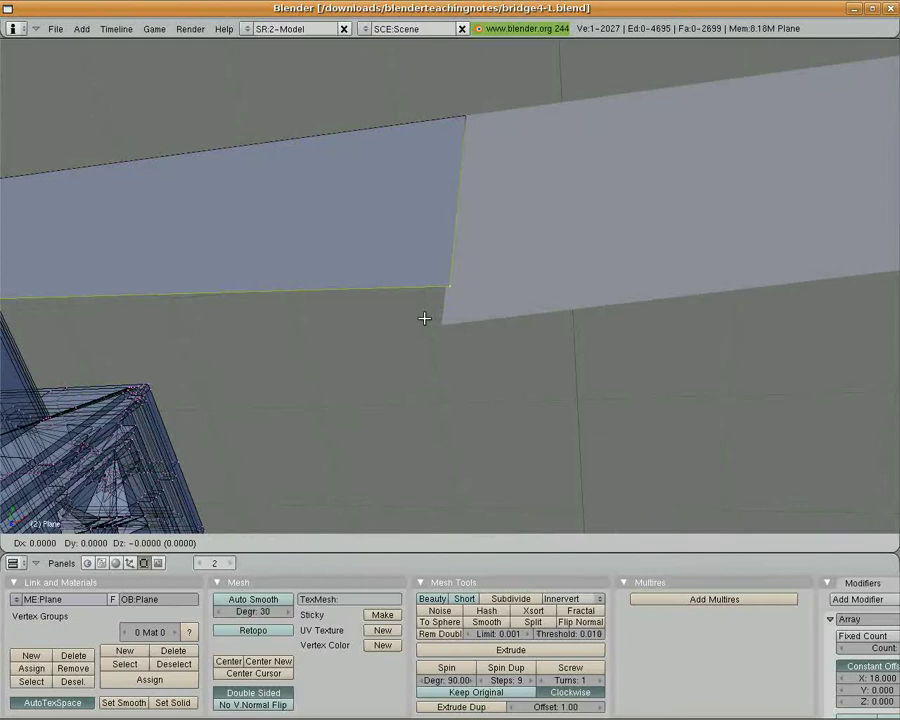
key("x")
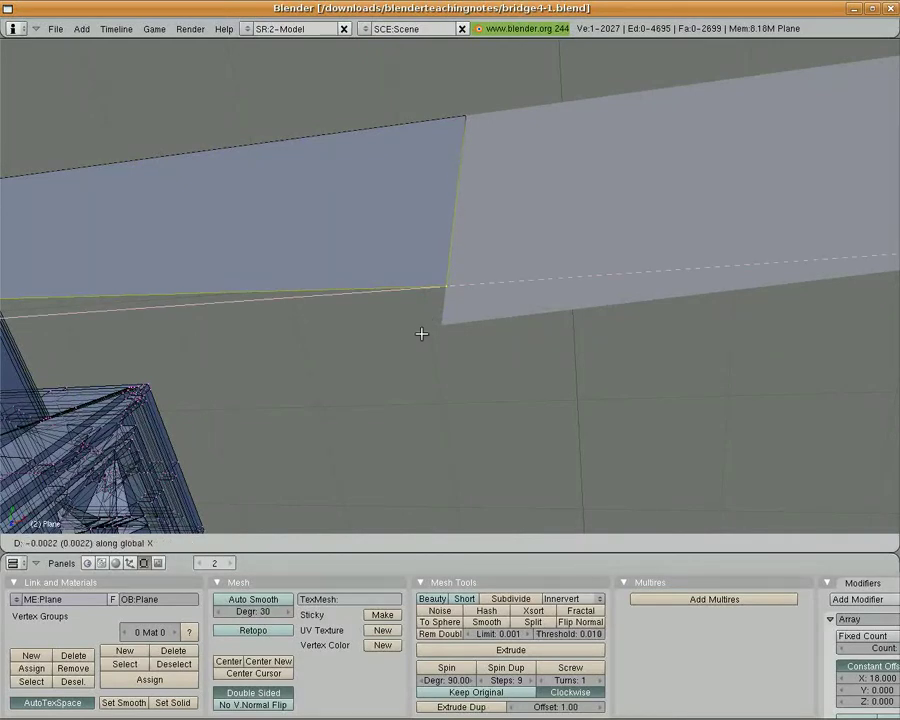
key("y")
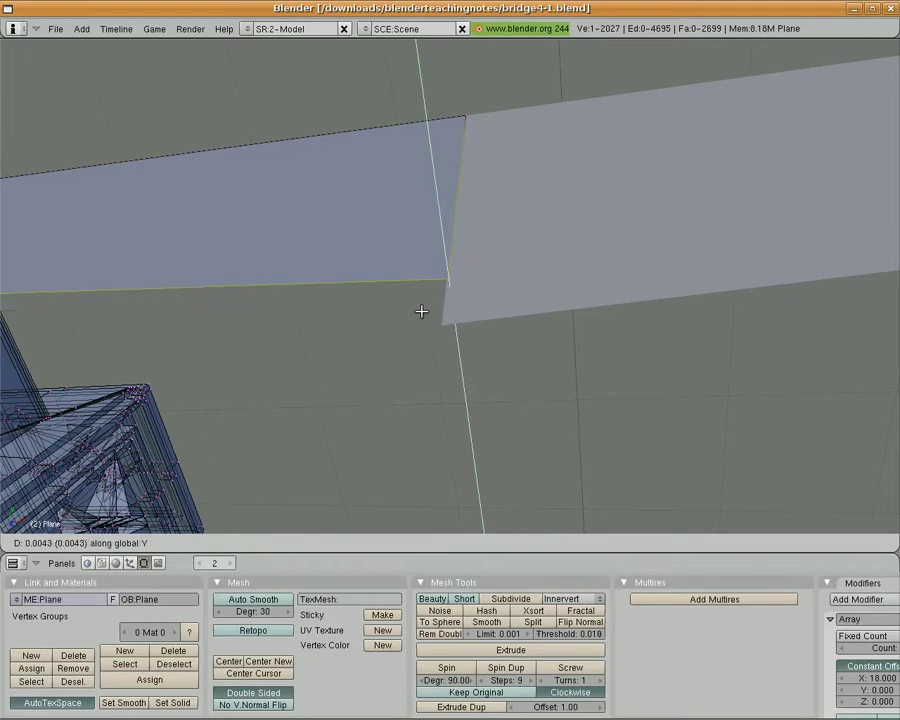
key("z")
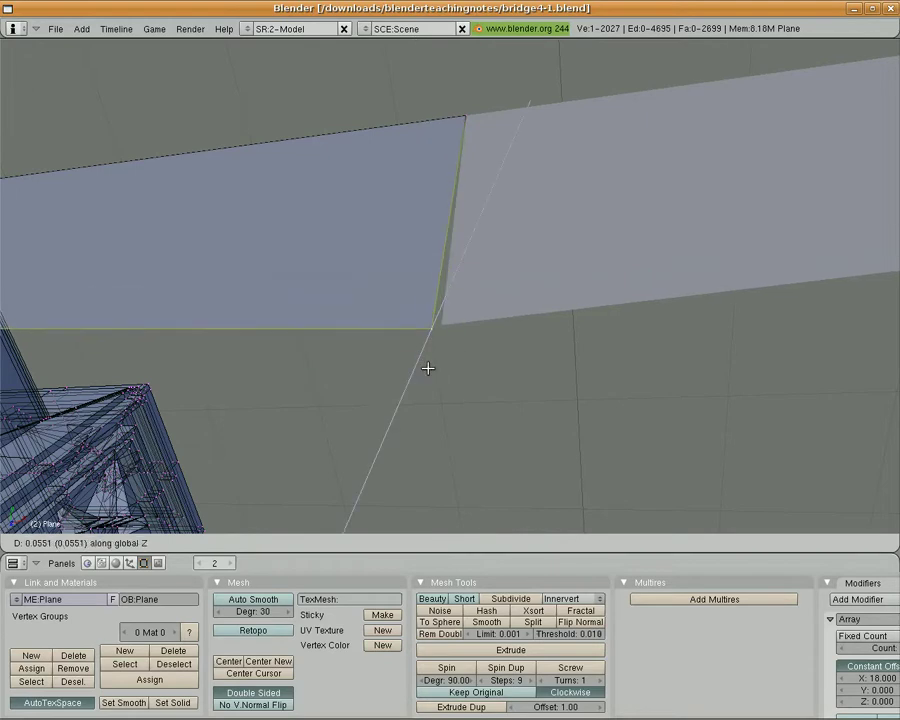
left_click(445, 338)
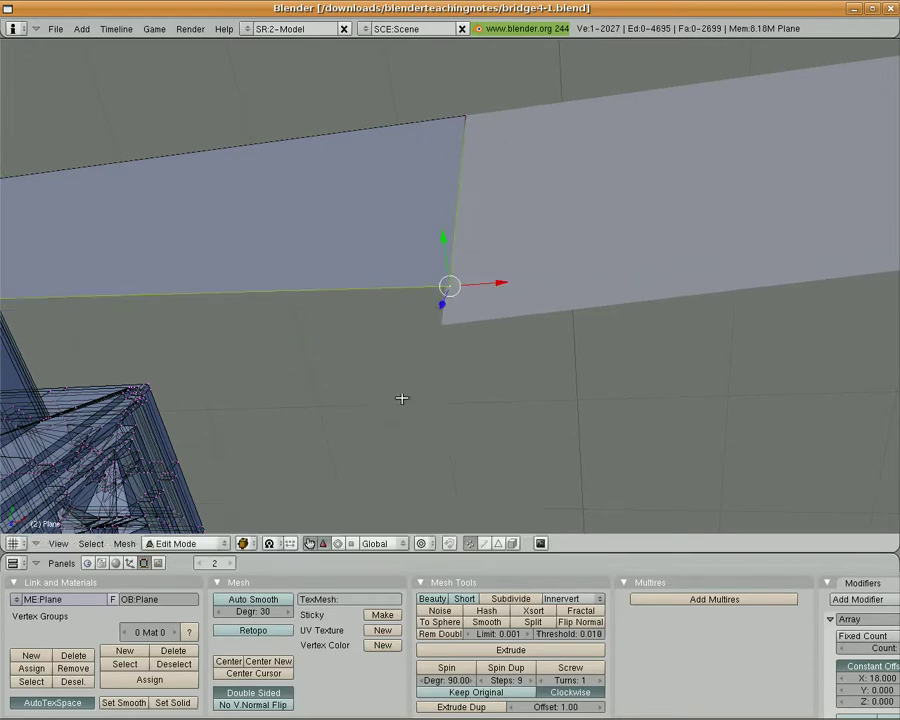
Step: Switch to face select mode and select the deck's top face
middle_click_drag(445, 338, 372, 406)
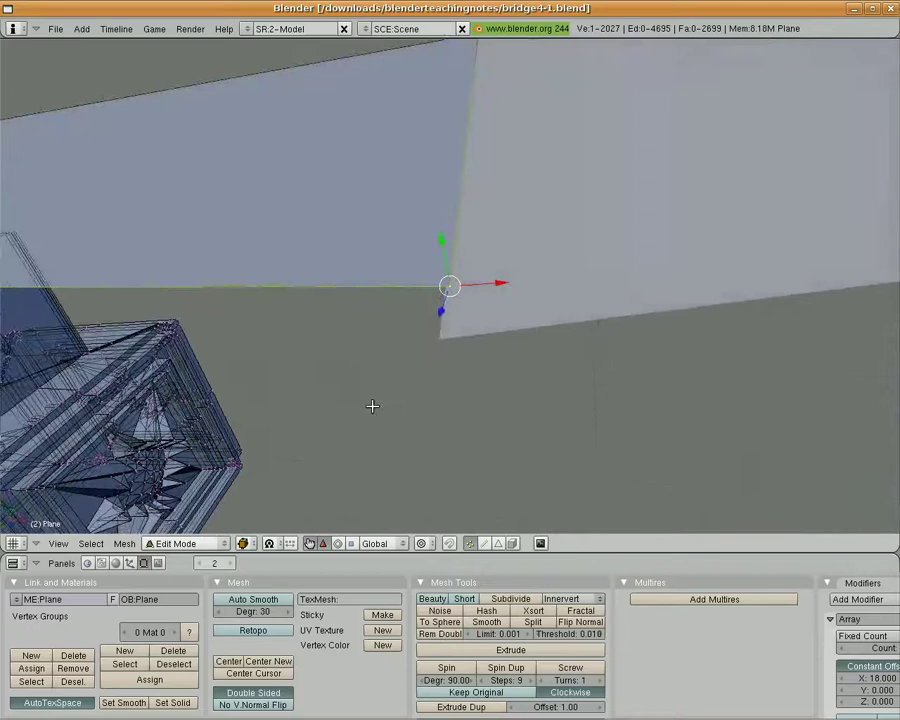
left_click(498, 543)
middle_click_drag(183, 406, 145, 58)
right_click(155, 63)
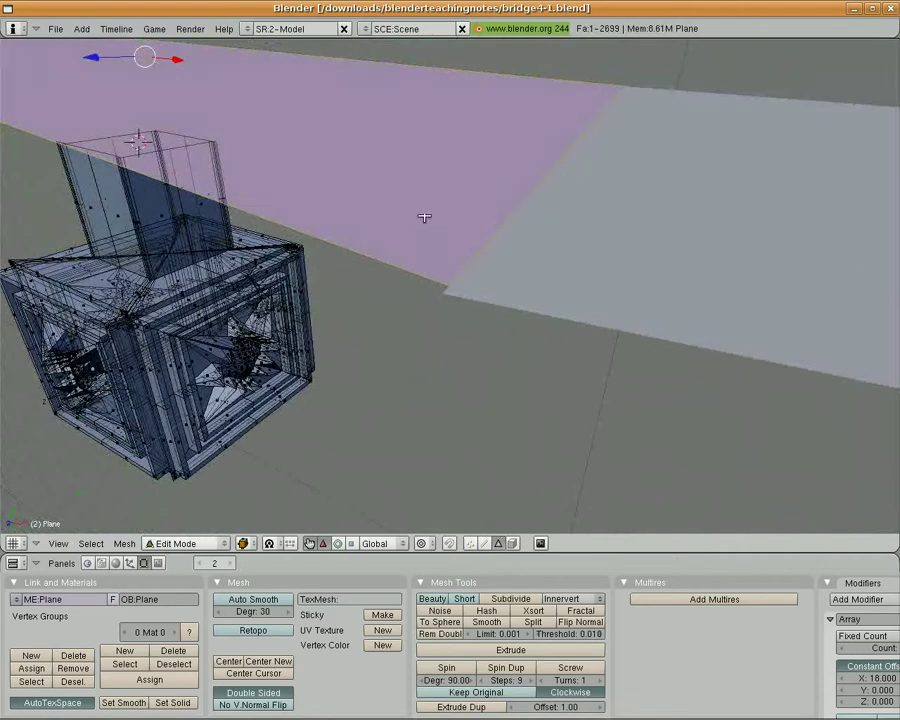
scroll(424, 217, "up", 3)
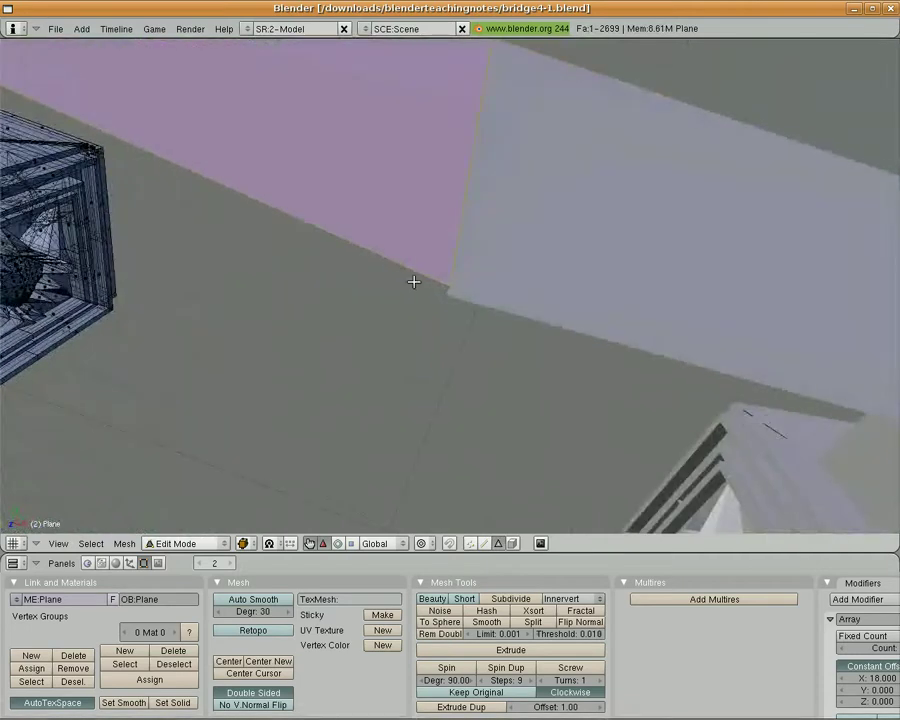
key("s")
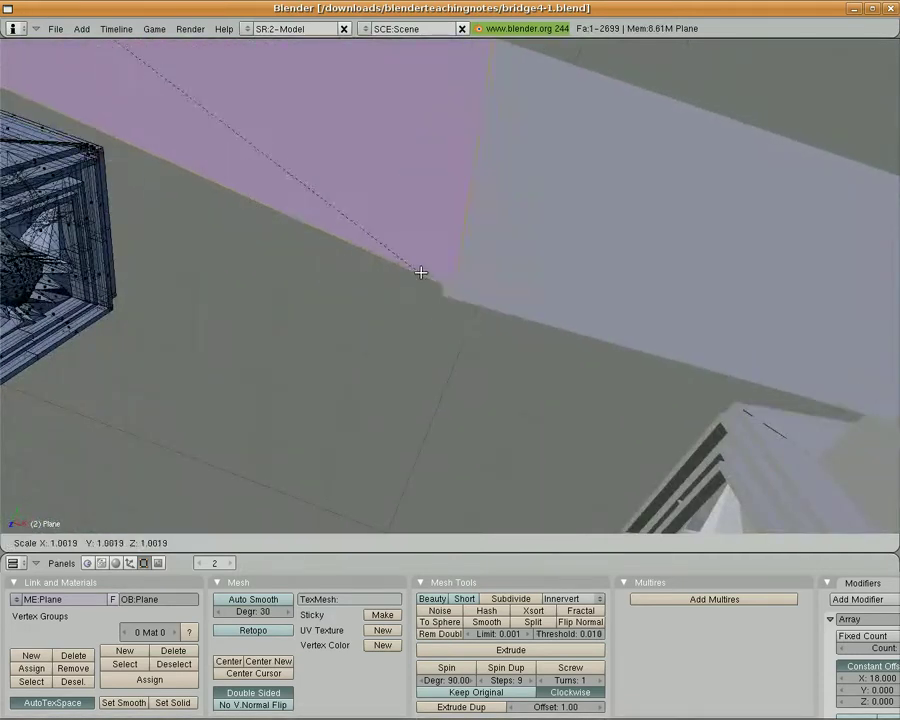
key("x")
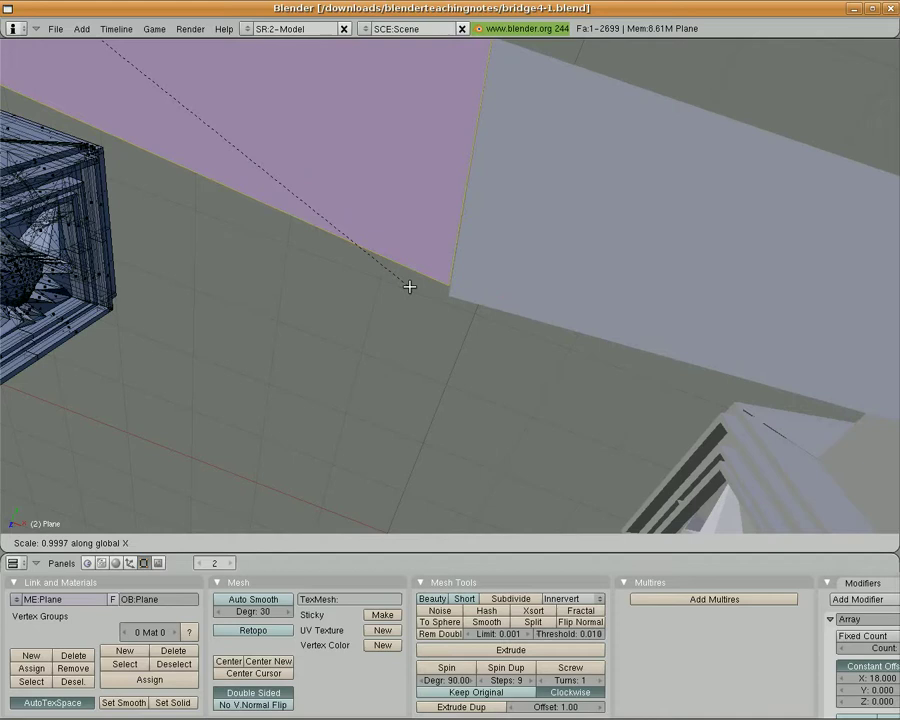
key("Escape")
Step: Rotate the deck face about 0.18° around global Y and scale it by about 1.0006 along global X to meet the adjacent deck
key("r")
key("y")
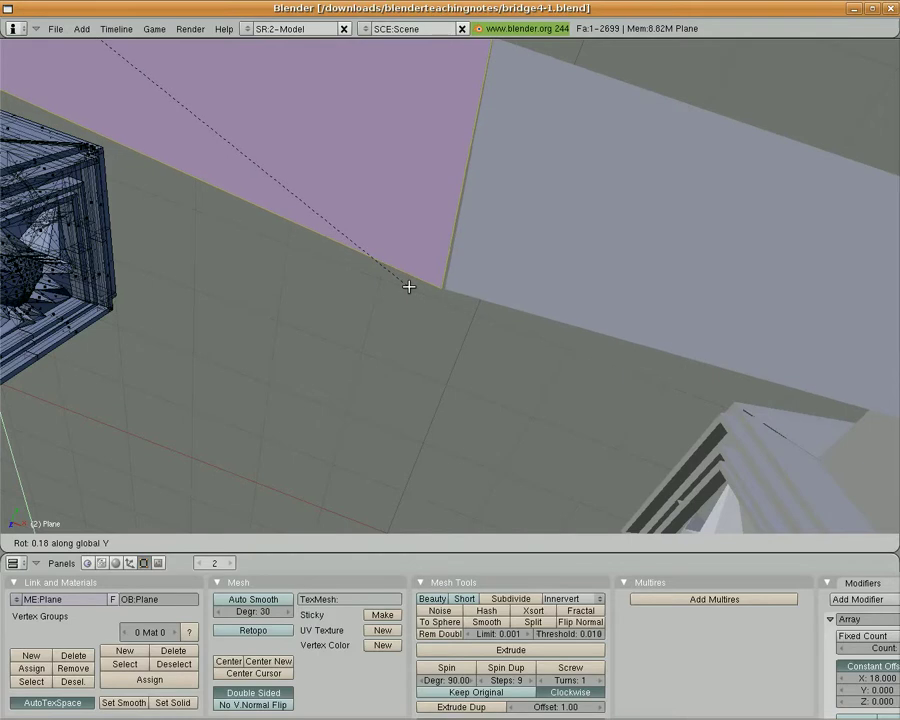
left_click(409, 287)
key("s")
key("x")
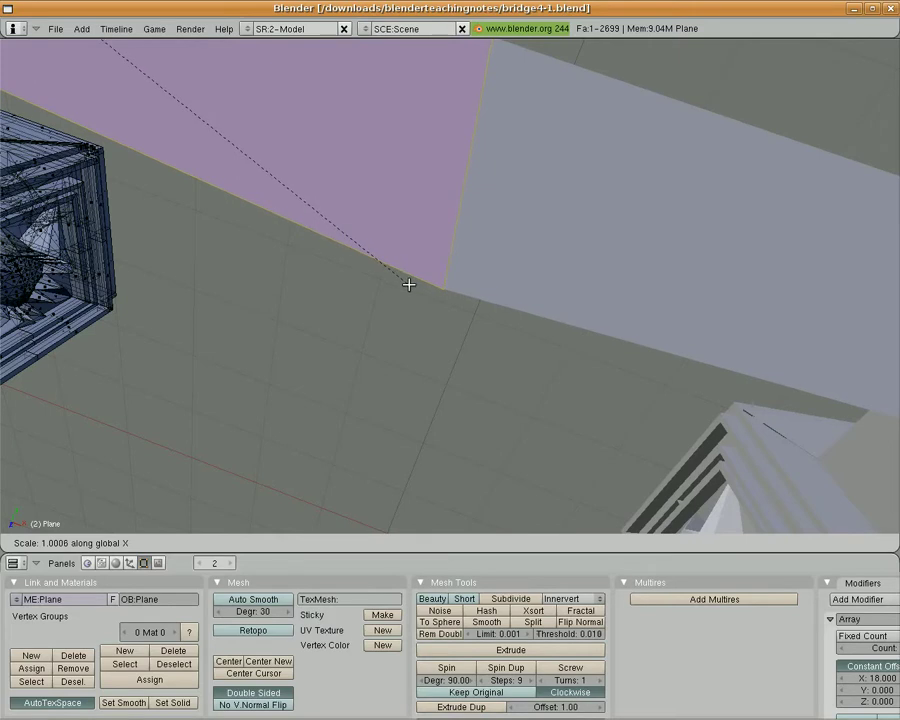
left_click(408, 285)
Step: Examine the joints between the decks along the curved bridge from several angles and distances
scroll(414, 268, "down", 6)
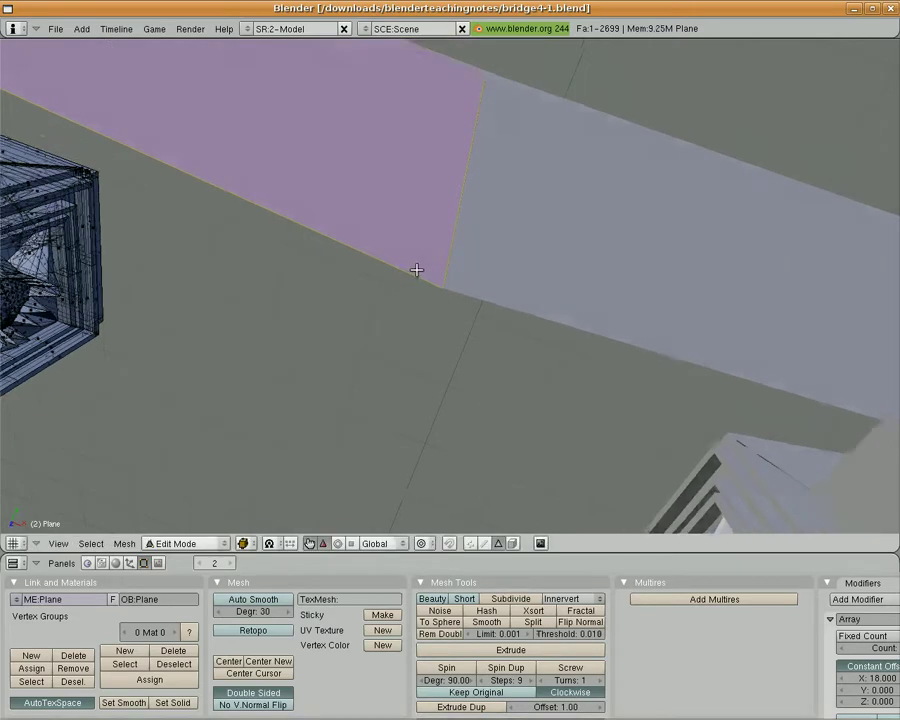
middle_click_drag(436, 198, 331, 256)
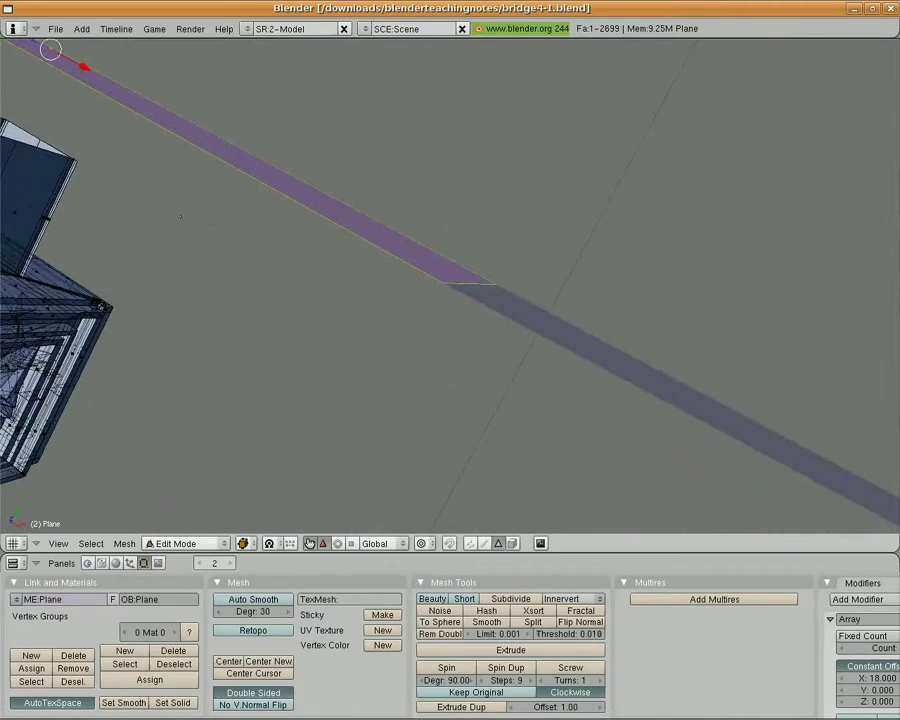
mouse_move(172, 217)
middle_mouse_down()
mouse_move(115, 227)
mouse_move(98, 215)
mouse_move(86, 226)
mouse_move(86, 261)
mouse_move(261, 366)
mouse_move(186, 299)
mouse_move(364, 276)
mouse_move(257, 364)
mouse_move(374, 374)
mouse_move(309, 360)
mouse_move(181, 295)
mouse_move(186, 366)
mouse_move(181, 265)
mouse_move(189, 301)
middle_mouse_up()
scroll(199, 308, "down", 12)
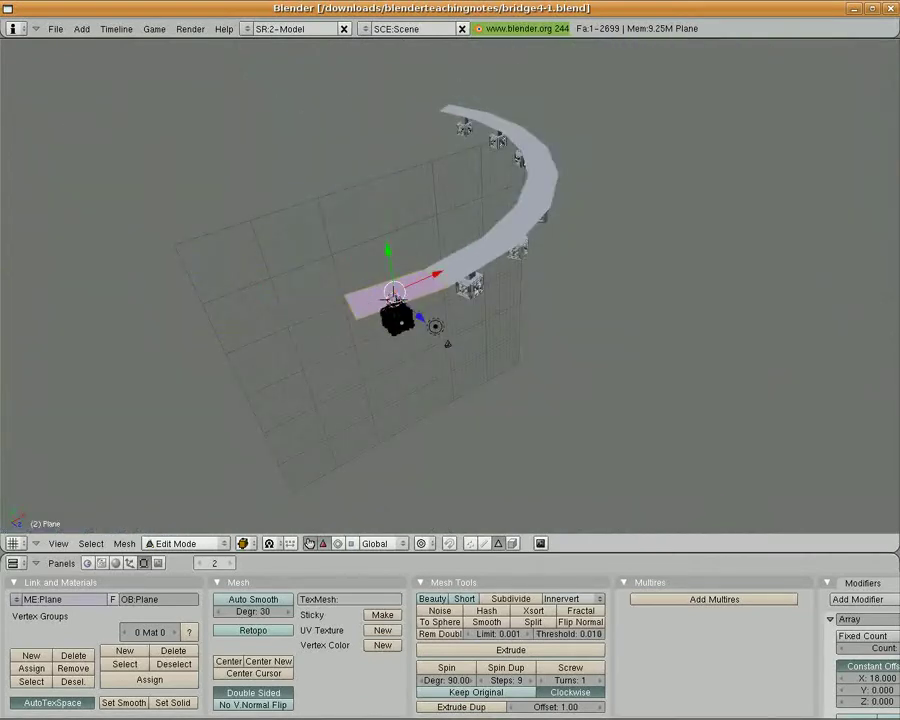
scroll(296, 300, "up", 6)
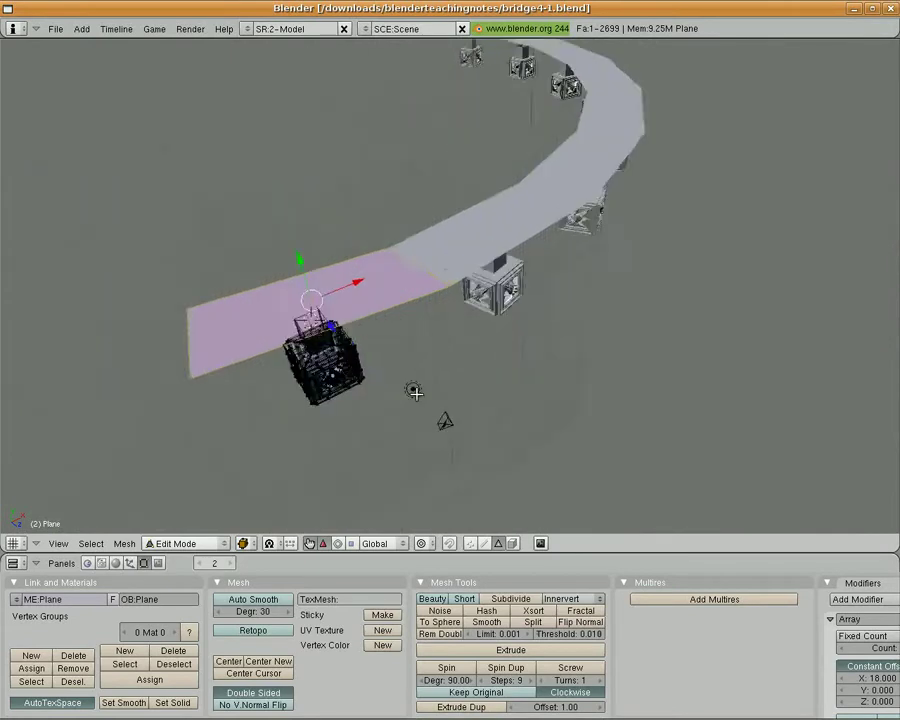
mouse_move(24, 318)
middle_mouse_down()
mouse_move(20, 301)
mouse_move(25, 311)
middle_mouse_up()
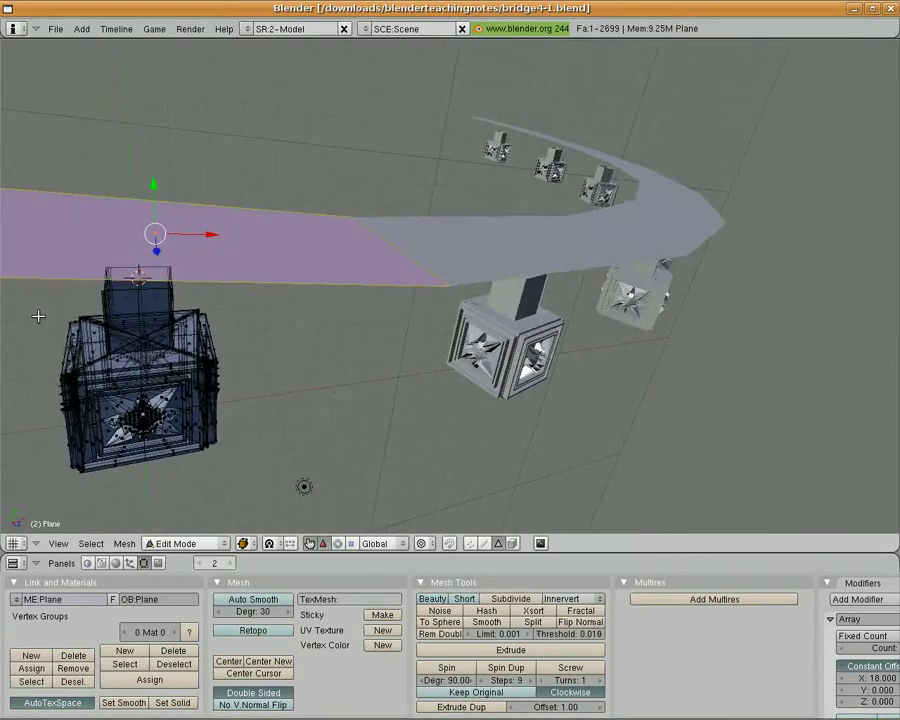
Step: Try extruding the deck face downward into a slab, and undo the extrusion
key("KP_Decimal")
middle_click_drag(470, 390, 412, 333)
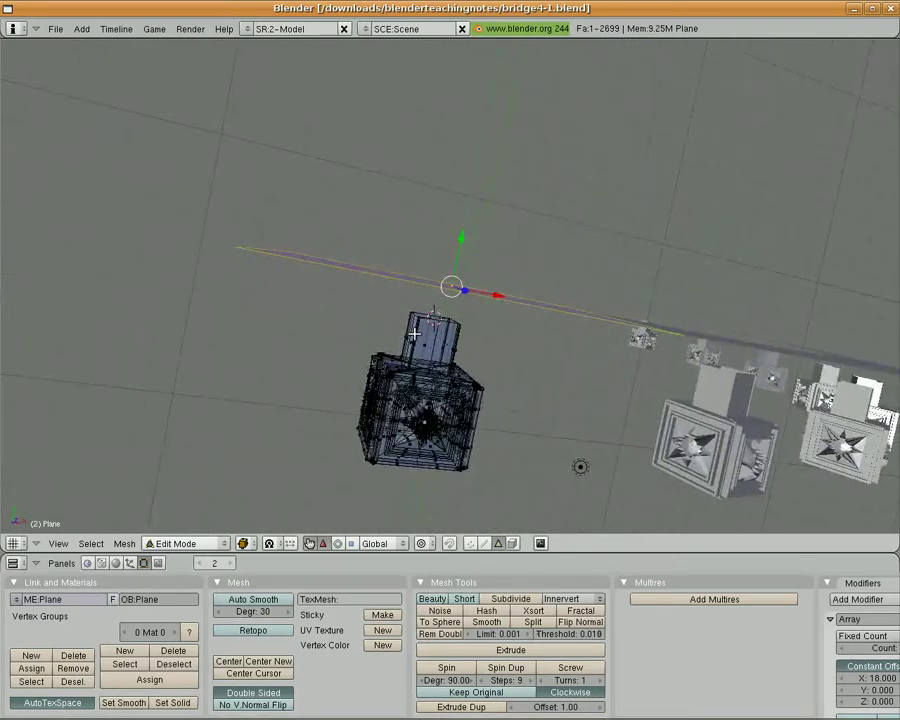
key("e")
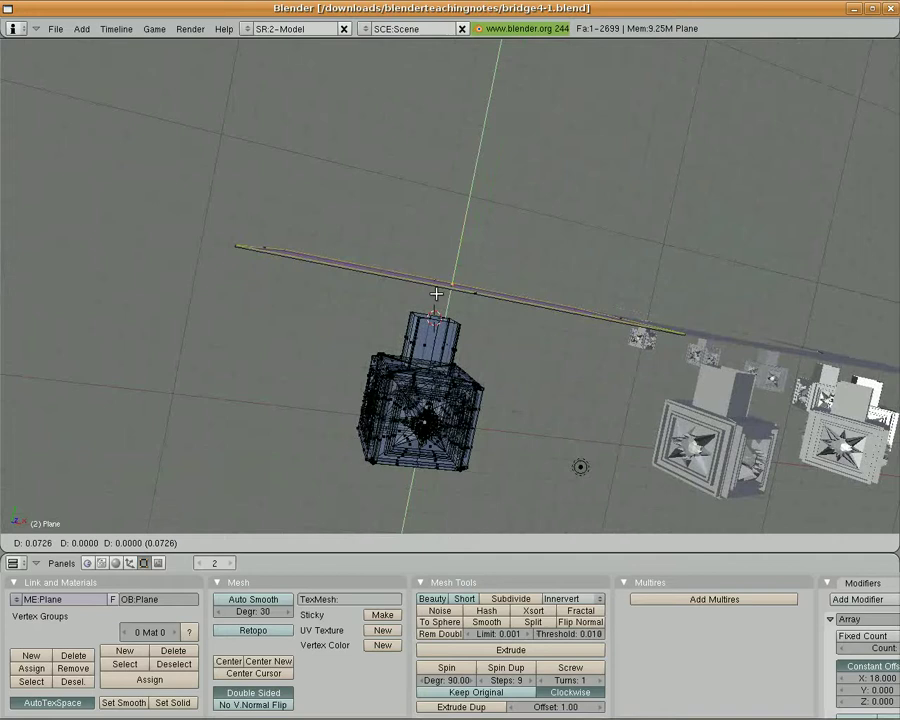
left_click(437, 320)
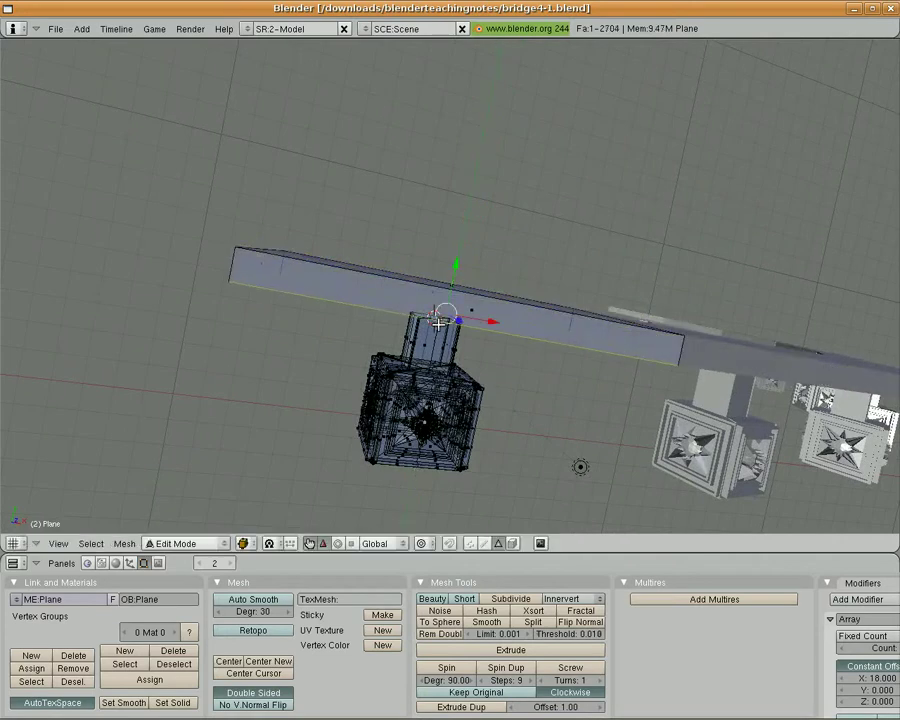
middle_click_drag(438, 321, 355, 357)
key("ctrl+z")
key("r")
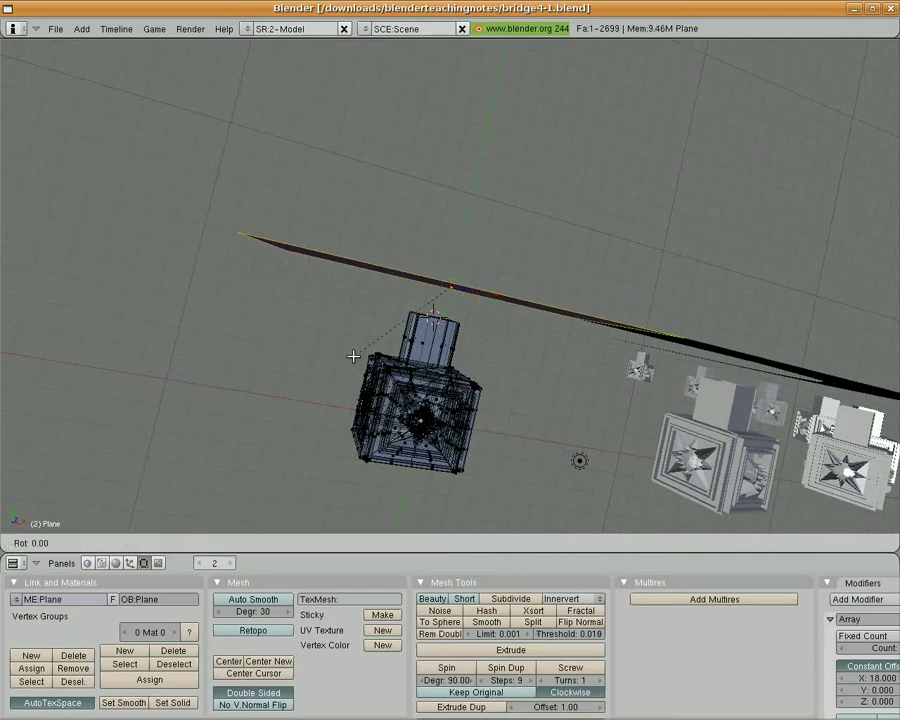
key("Escape")
Step: Extrude the deck face downward to give the bridge deck the thickness of a slab
key("e")
key("Return")
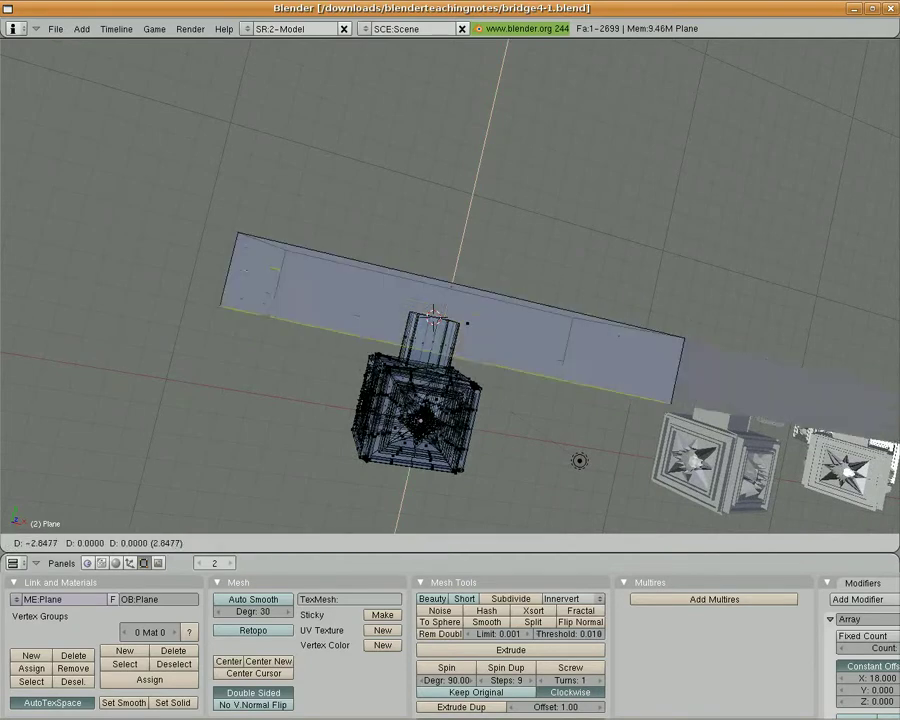
left_click(426, 396)
middle_click_drag(354, 382, 367, 426)
scroll(367, 426, "down", 3)
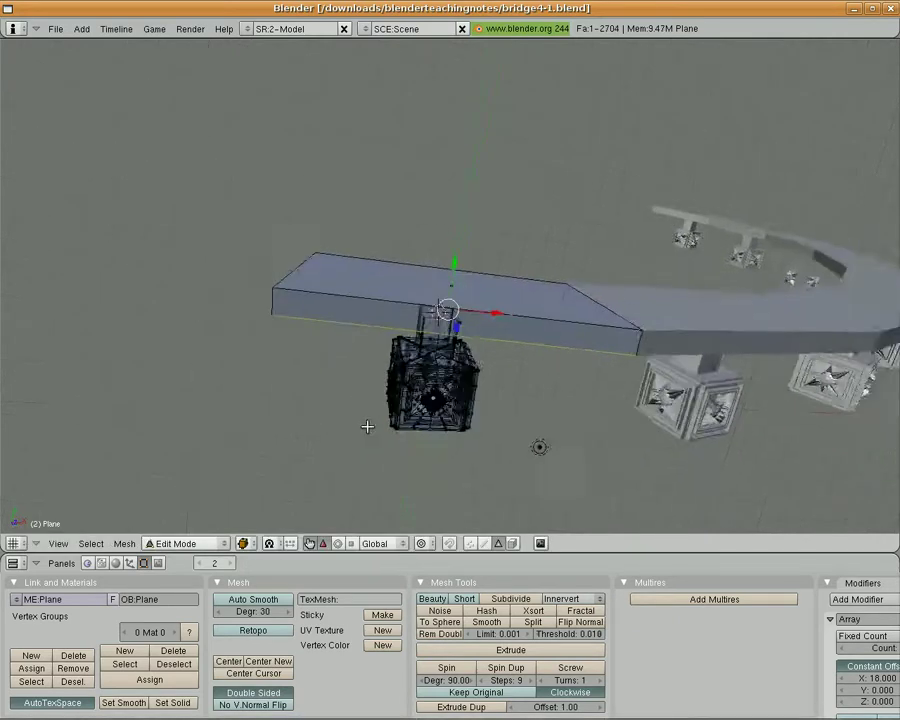
middle_click_drag(440, 285, 364, 465)
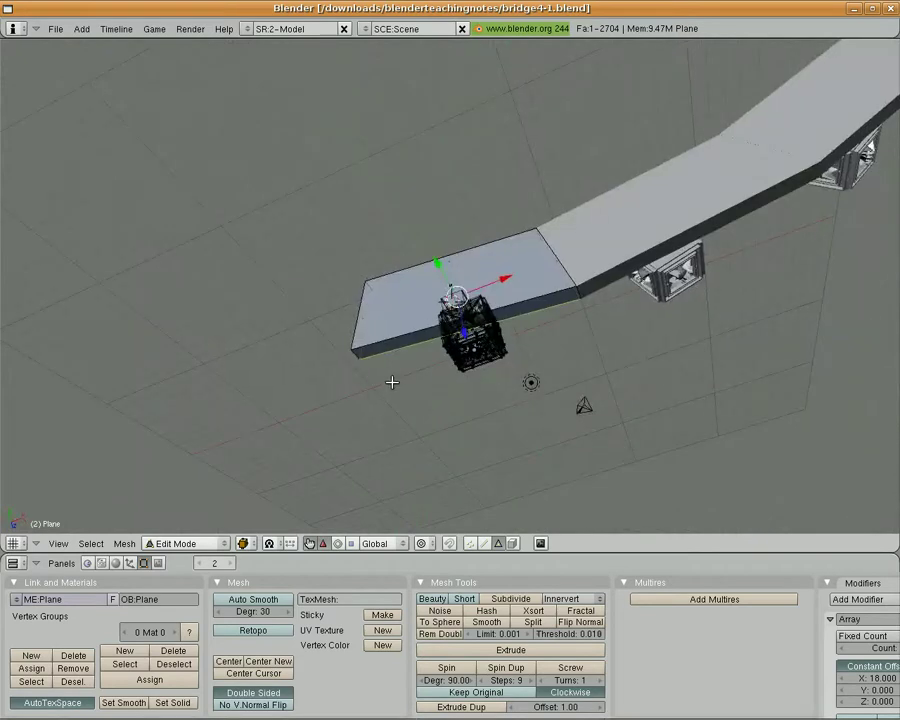
Step: Deselect everything and add a lengthwise loop cut close to the deck slab's near long edge
key("a")
key("a")
key("a")
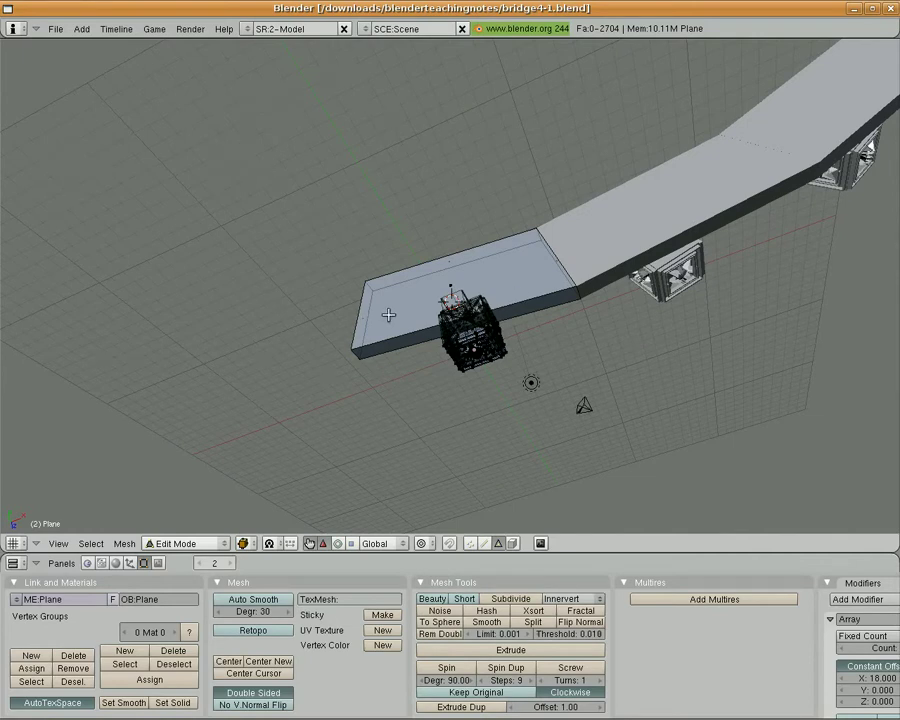
key("ctrl+r")
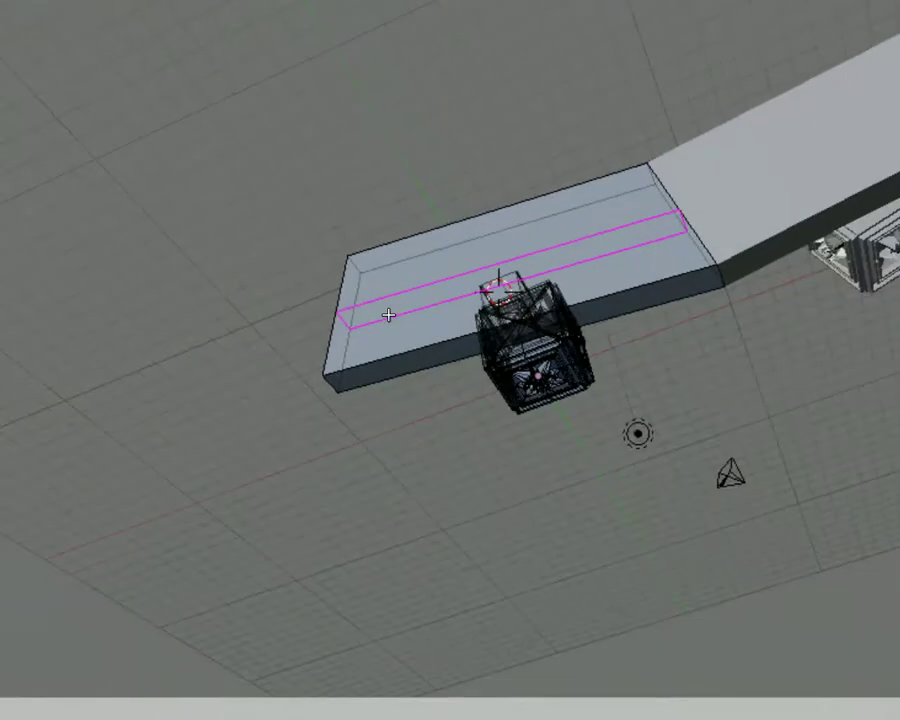
left_click(388, 315)
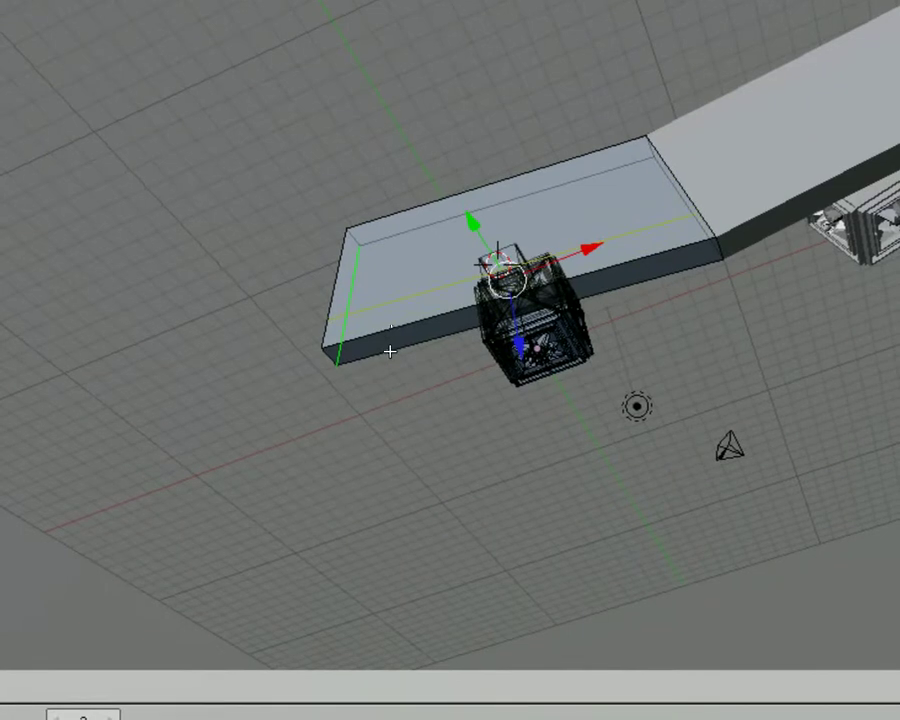
key("a")
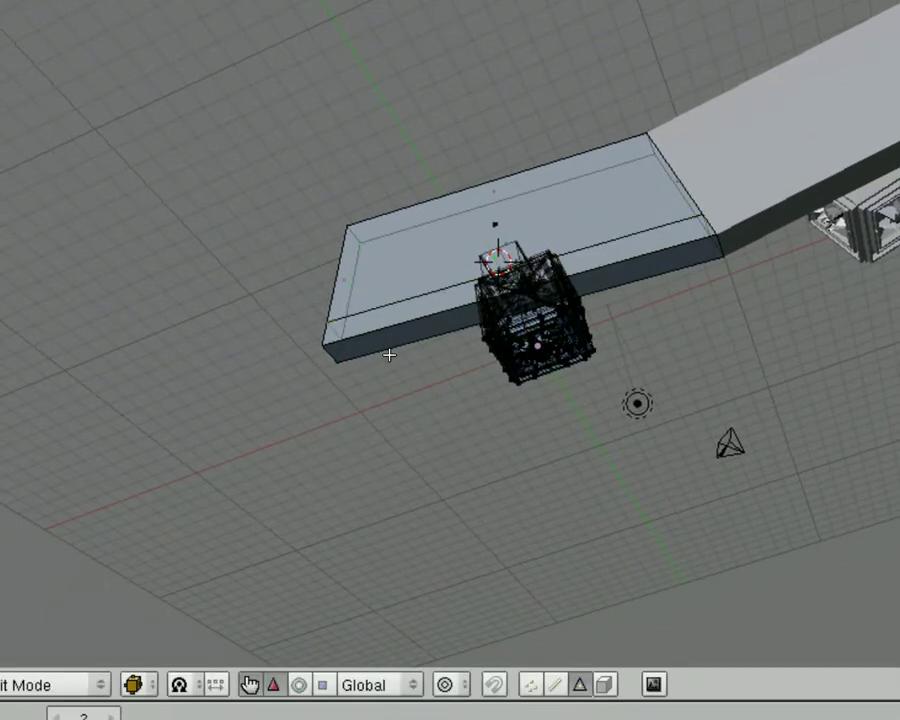
Step: Add a second lengthwise loop cut close to the deck slab's far long edge, and clear the selection
key("ctrl+r")
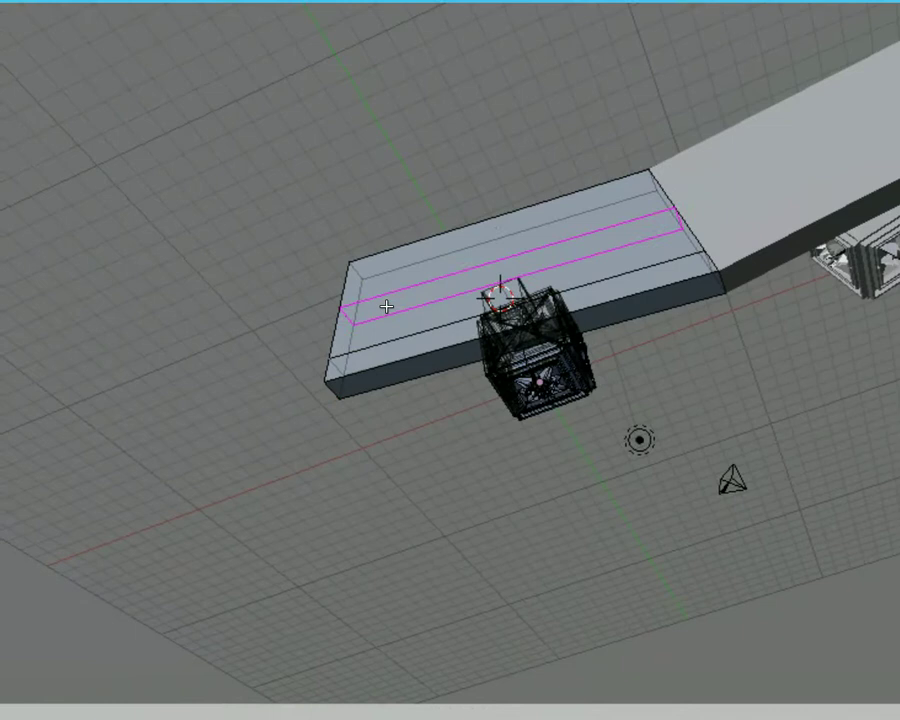
left_click(386, 306)
right_click(386, 306)
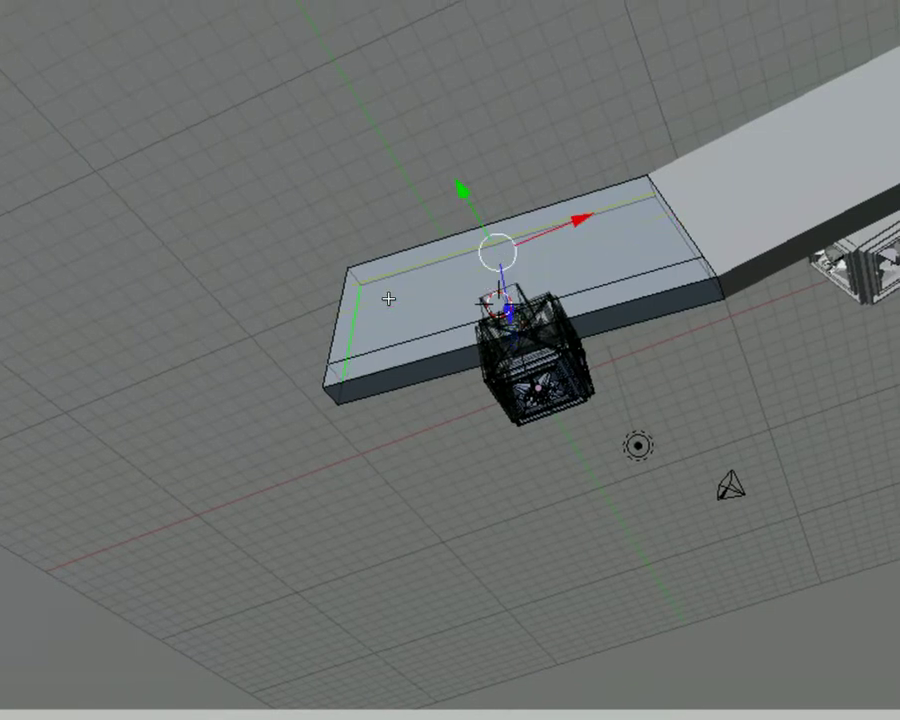
key("a")
middle_click_drag(388, 298, 402, 424)
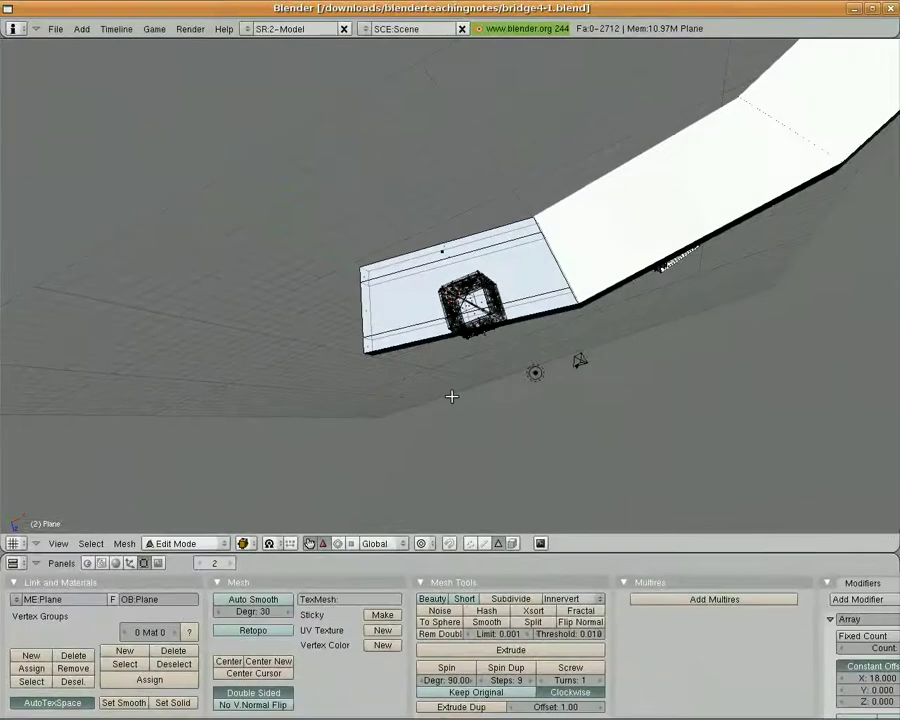
scroll(492, 404, "up", 4)
scroll(481, 402, "down", 2)
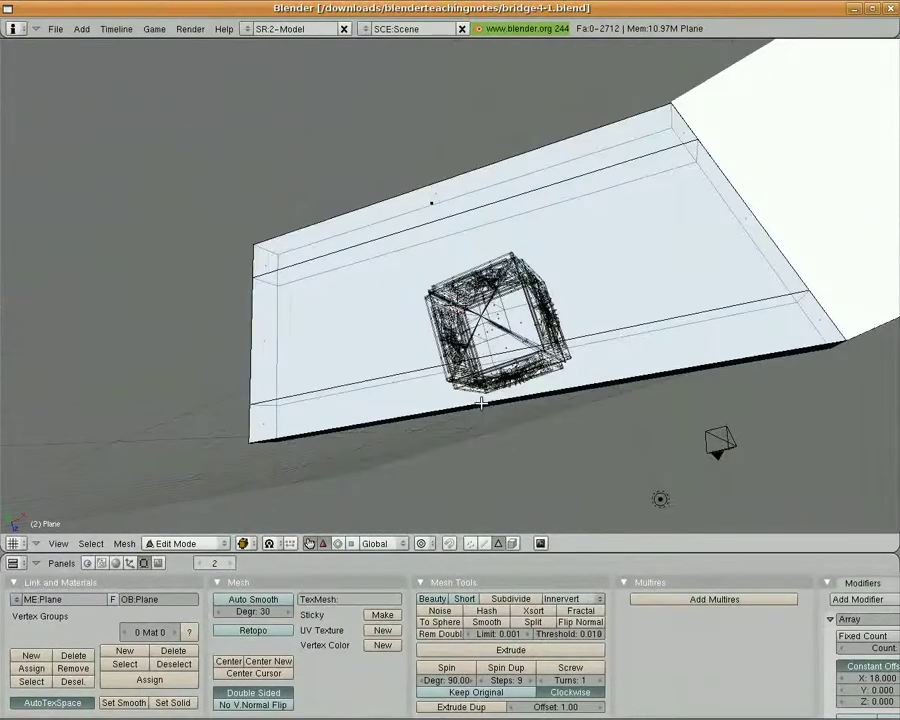
middle_click_drag(505, 318, 520, 345)
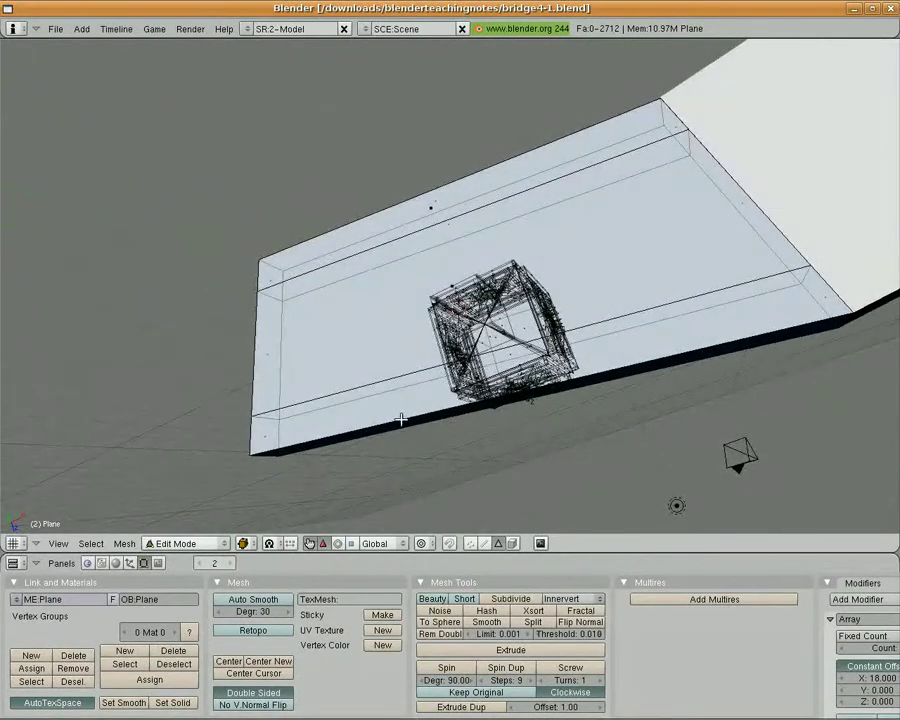
middle_click_drag(414, 428, 420, 322)
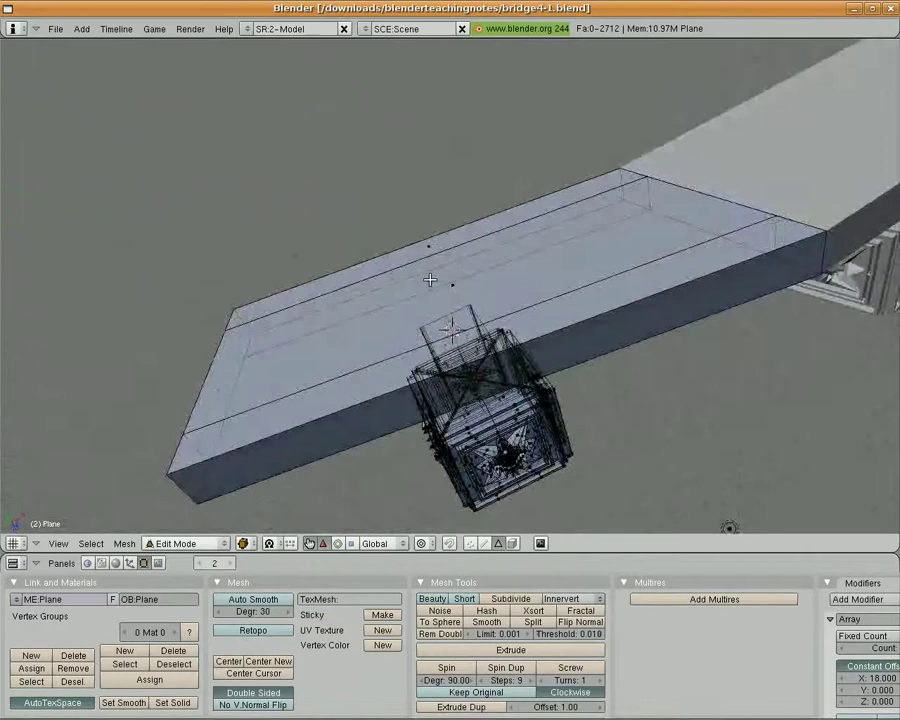
right_click(429, 247)
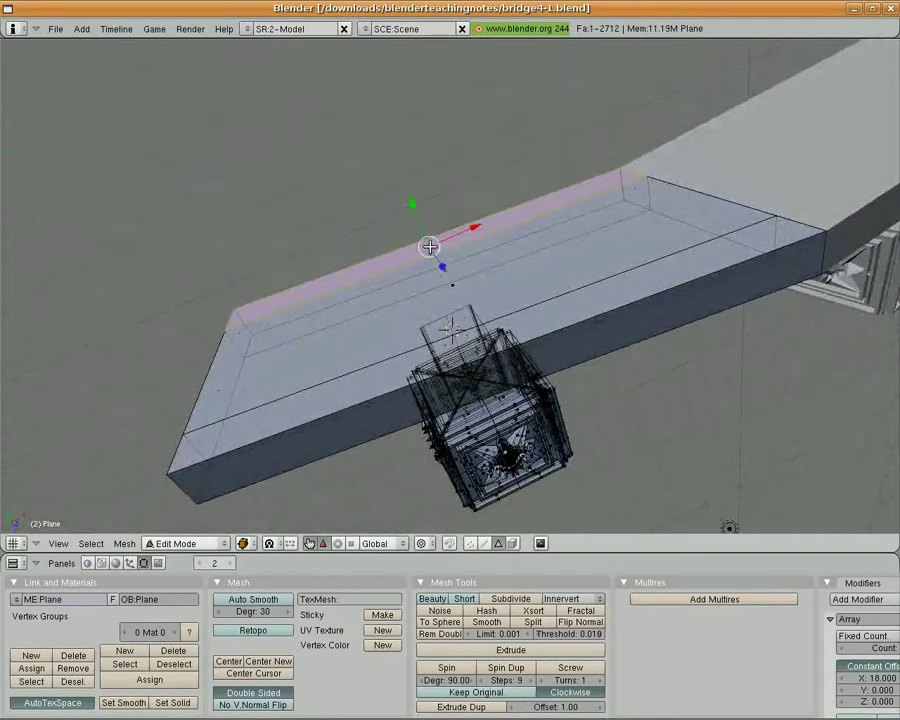
right_click(487, 354, "shift")
right_click(501, 330, "shift")
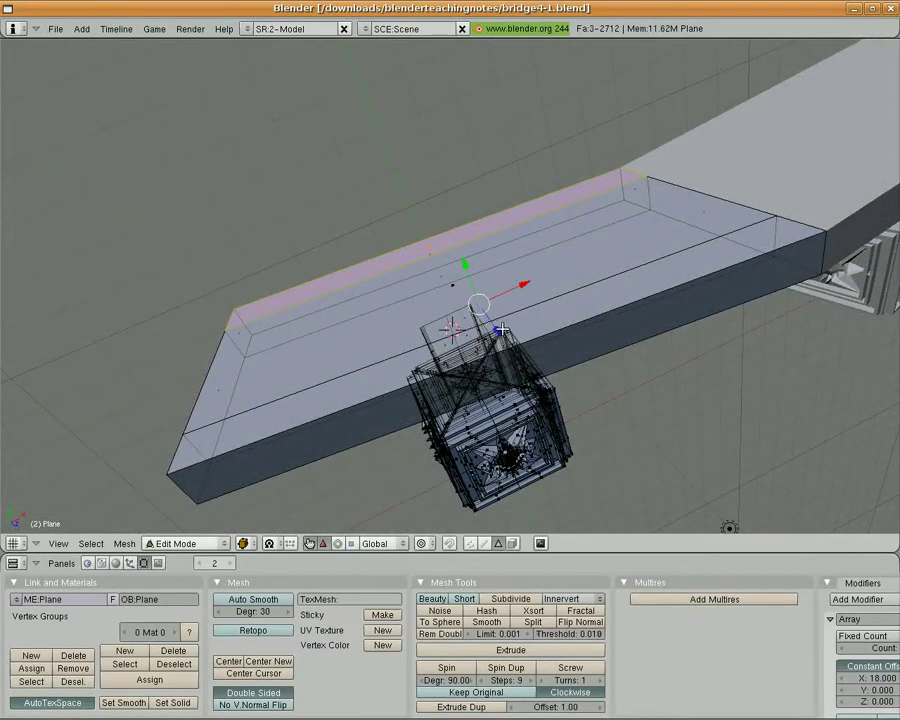
right_click(498, 330, "shift")
right_click(505, 334, "shift")
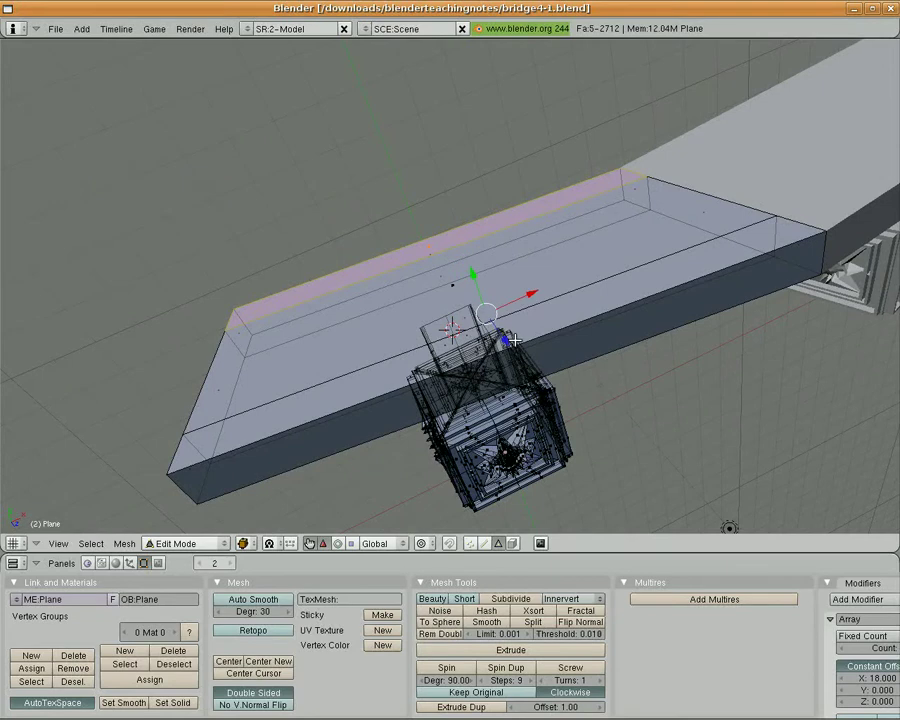
middle_click_drag(510, 338, 507, 417)
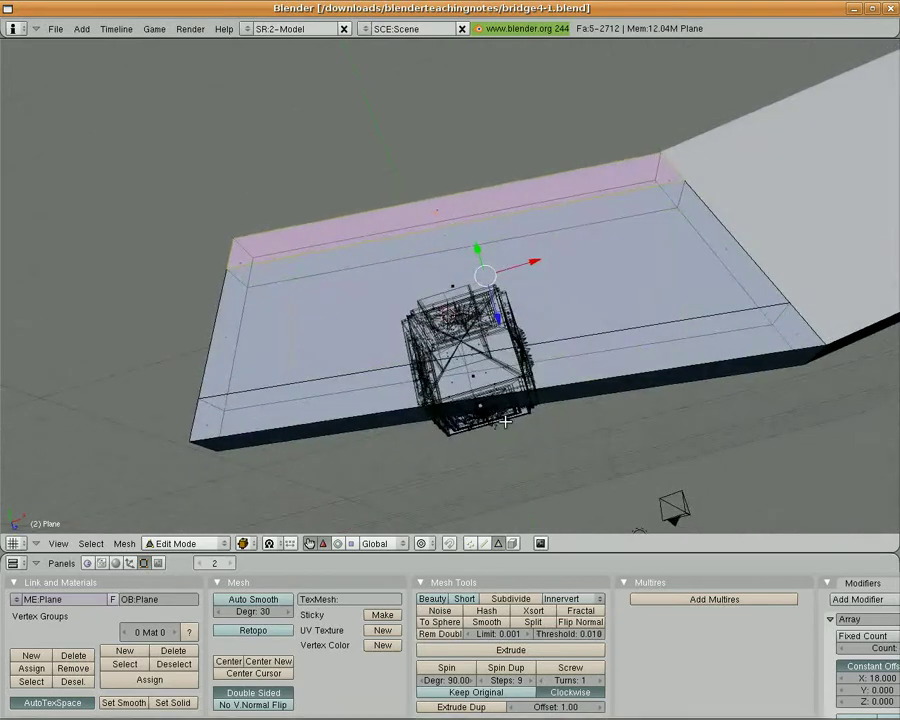
key("a")
key("a")
key("a")
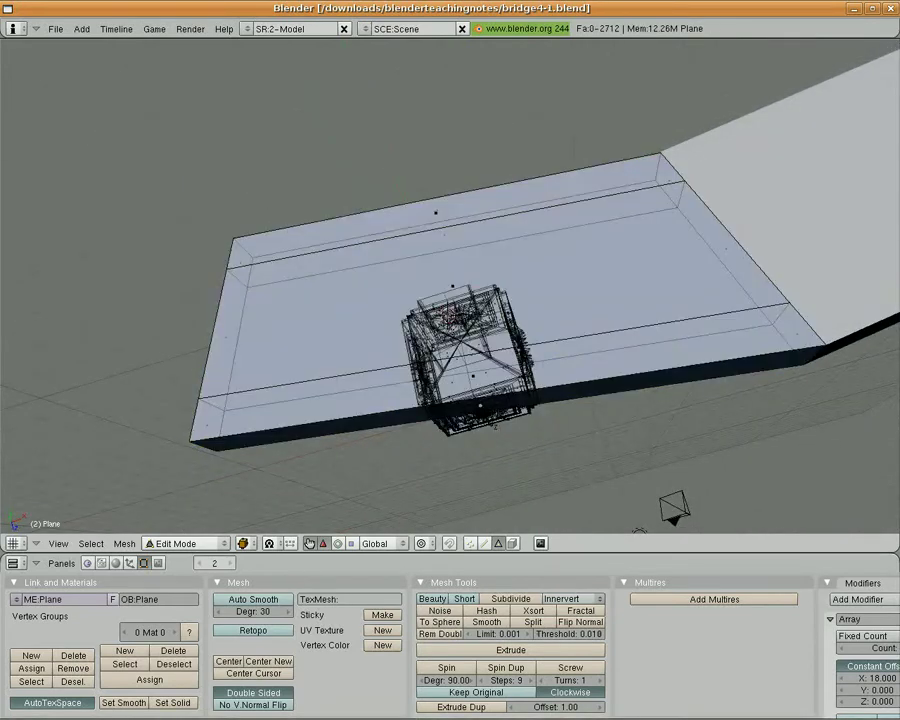
Step: Duplicate the two narrow strip faces along the deck's long edges and raise the copies about 2 units along global Y
right_click(435, 214)
right_click(472, 388, "shift")
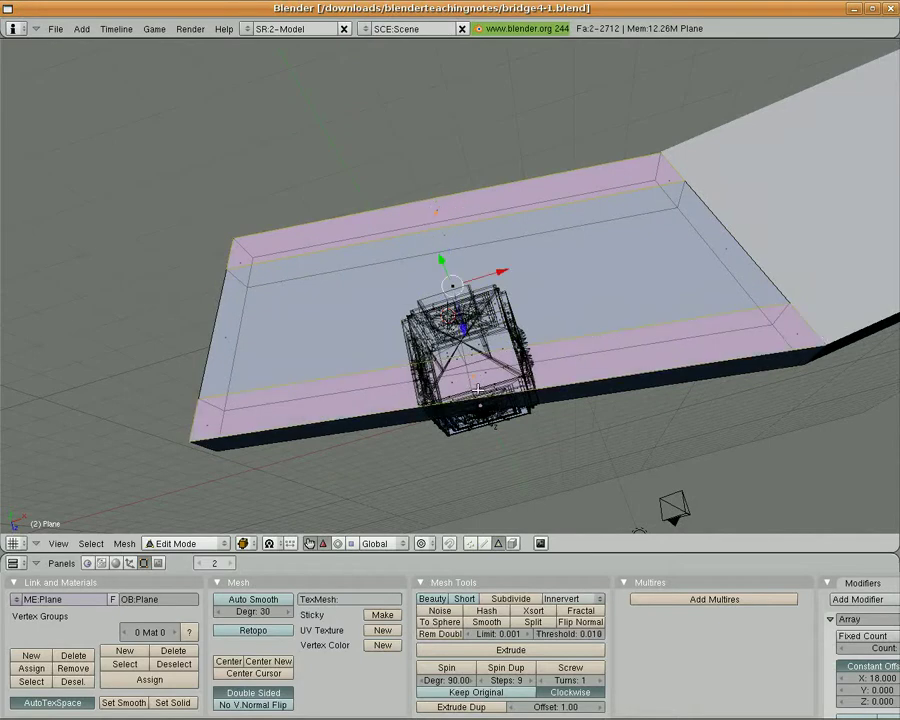
middle_click_drag(472, 388, 335, 350)
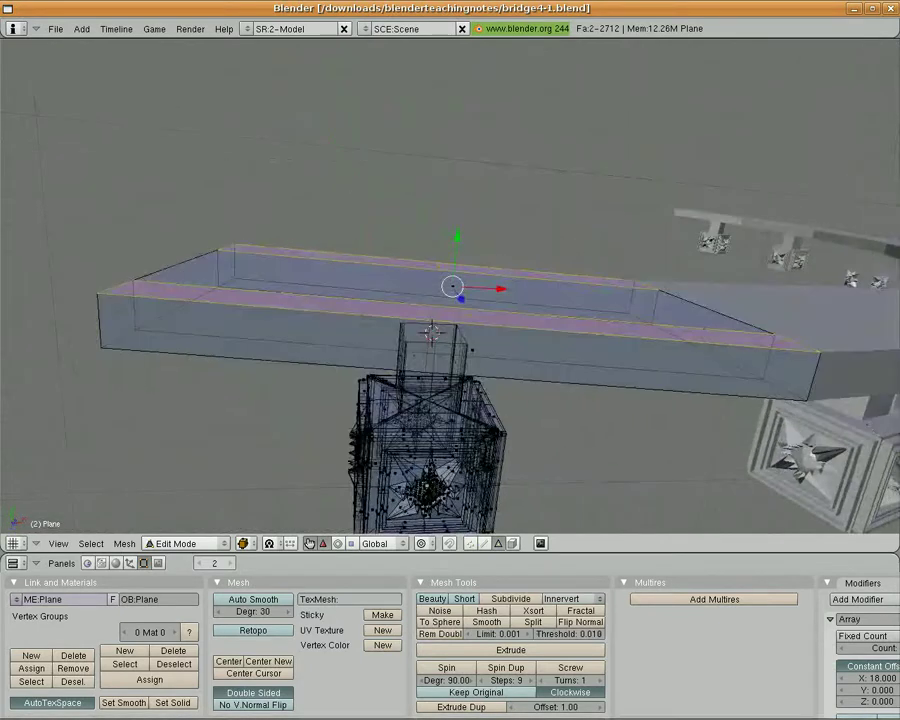
scroll(556, 431, "down", 3)
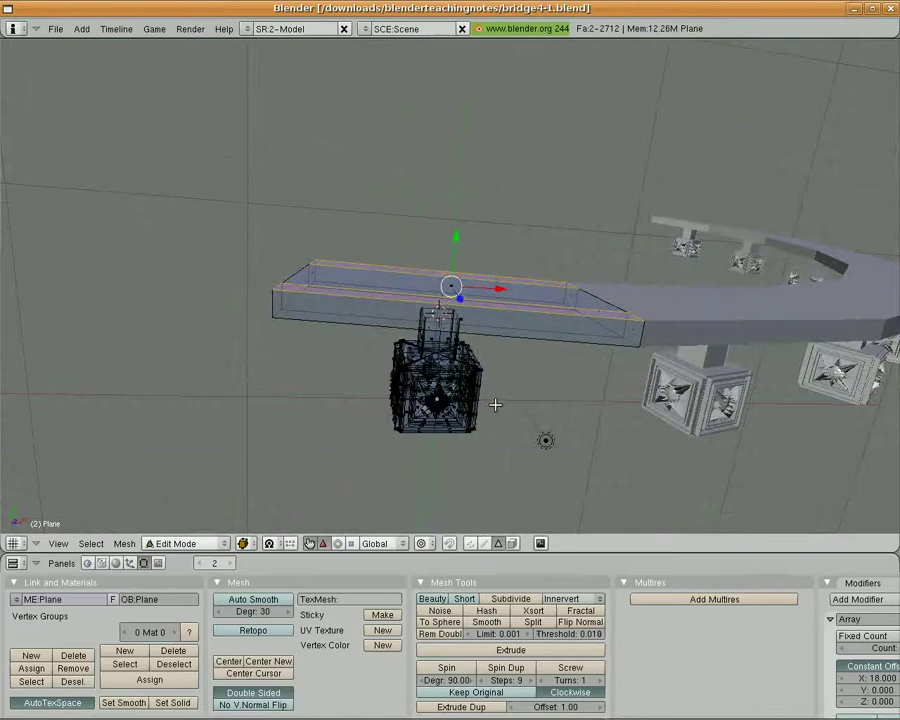
key("g")
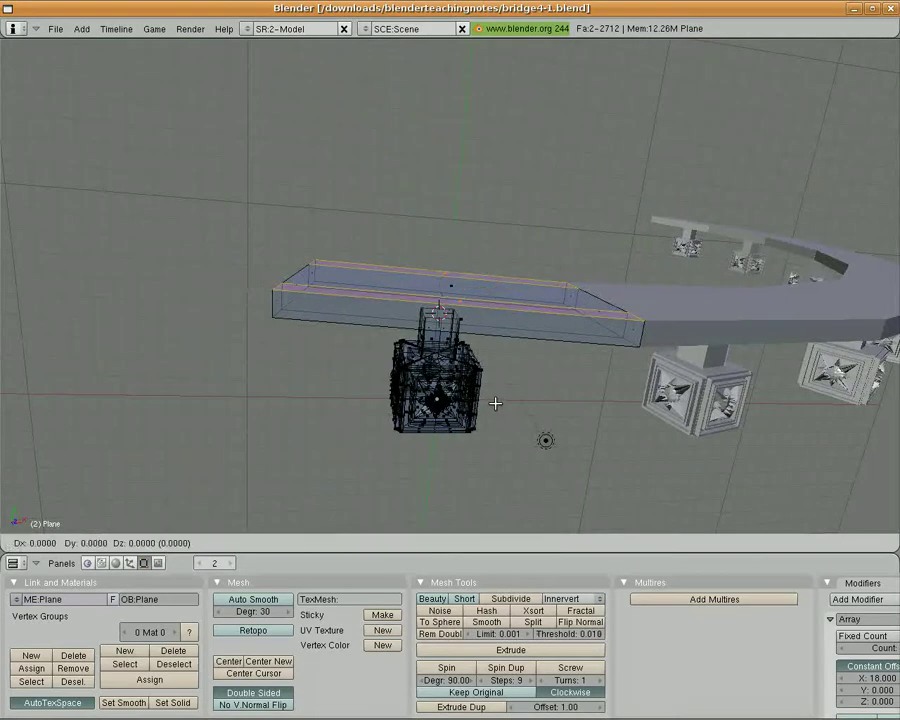
key("y")
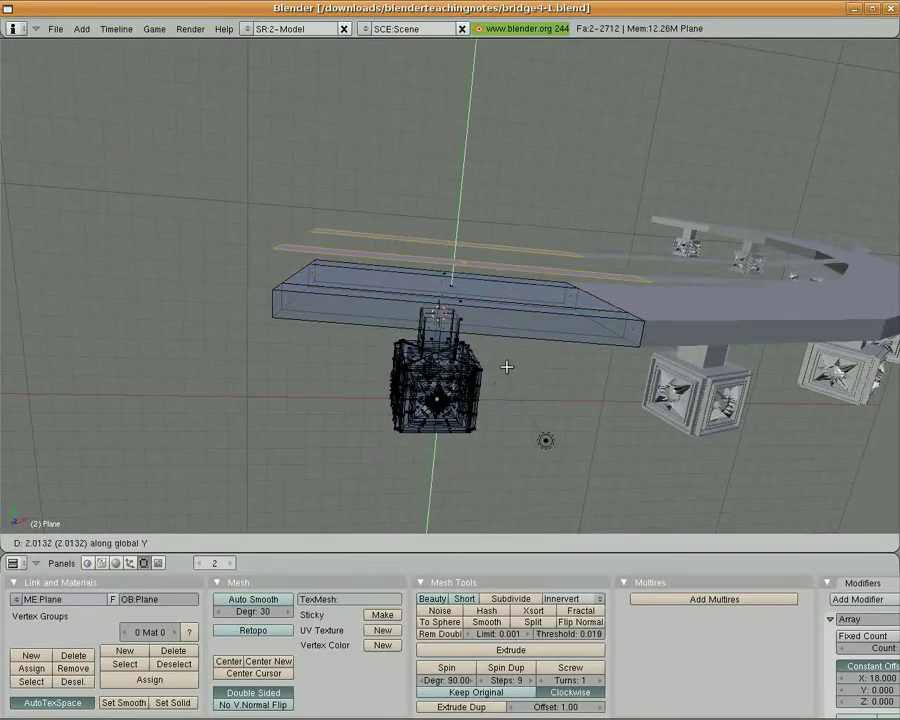
left_click(506, 367)
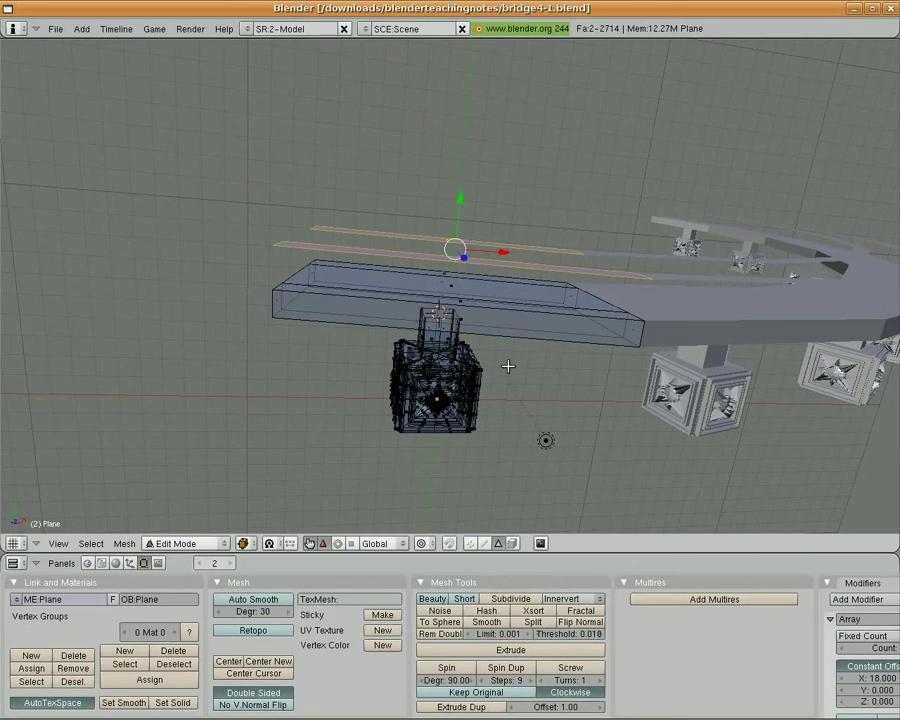
Step: Extrude the duplicated strips downward into two solid side rails above the deck, and return to Object Mode
key("e")
left_click(508, 367)
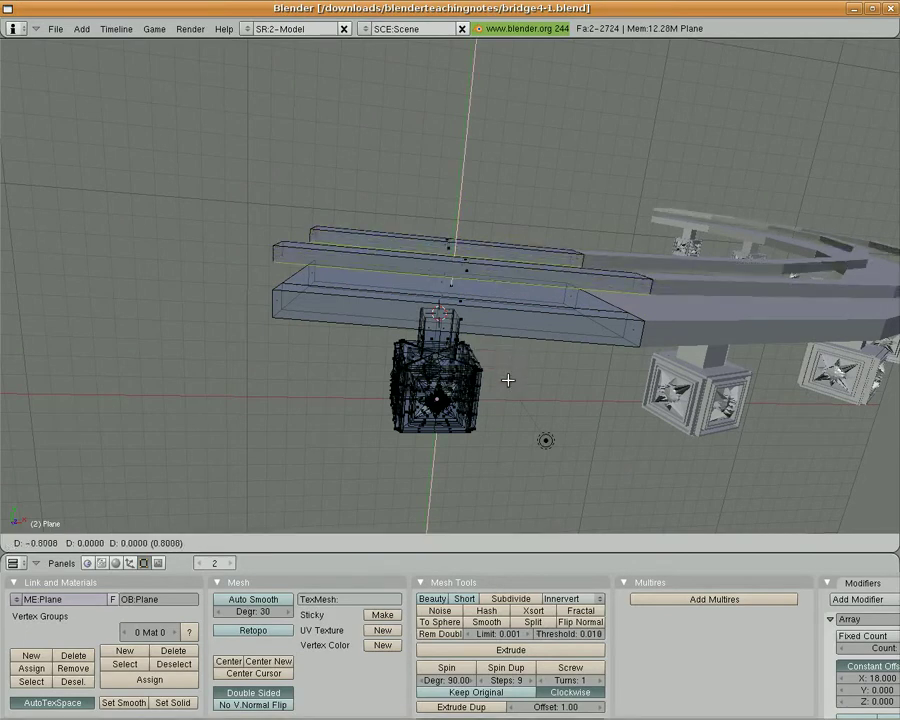
left_click(508, 381)
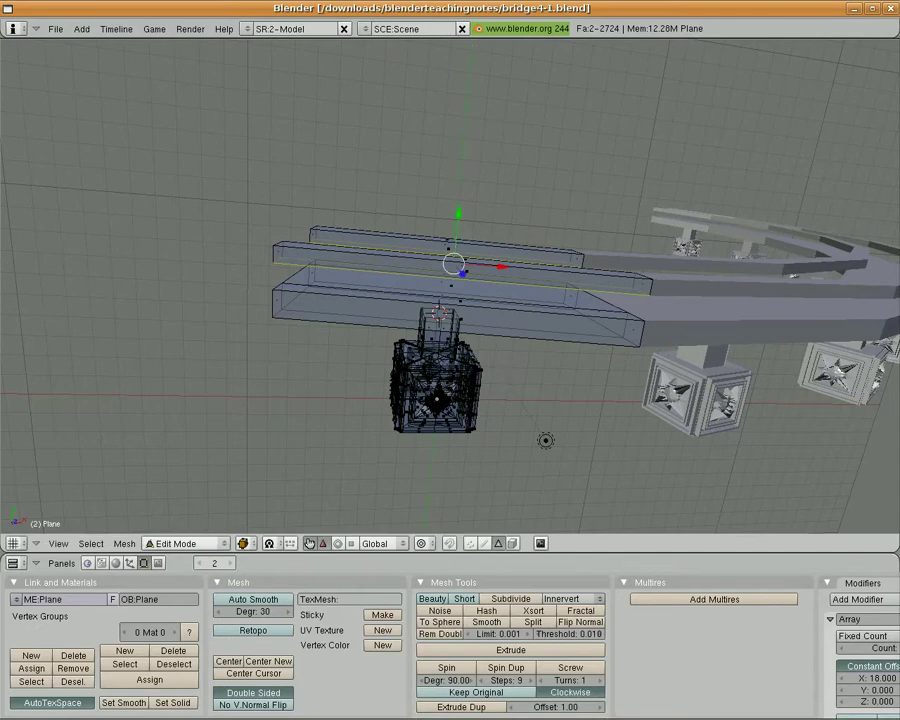
middle_click_drag(258, 254, 348, 370)
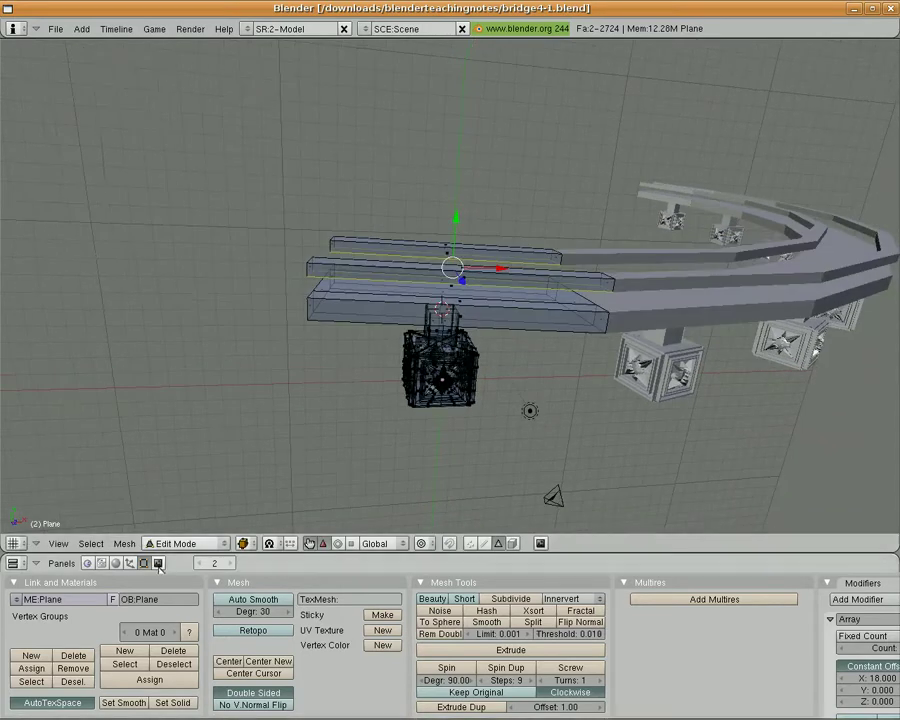
left_click(180, 543)
left_click(184, 529)
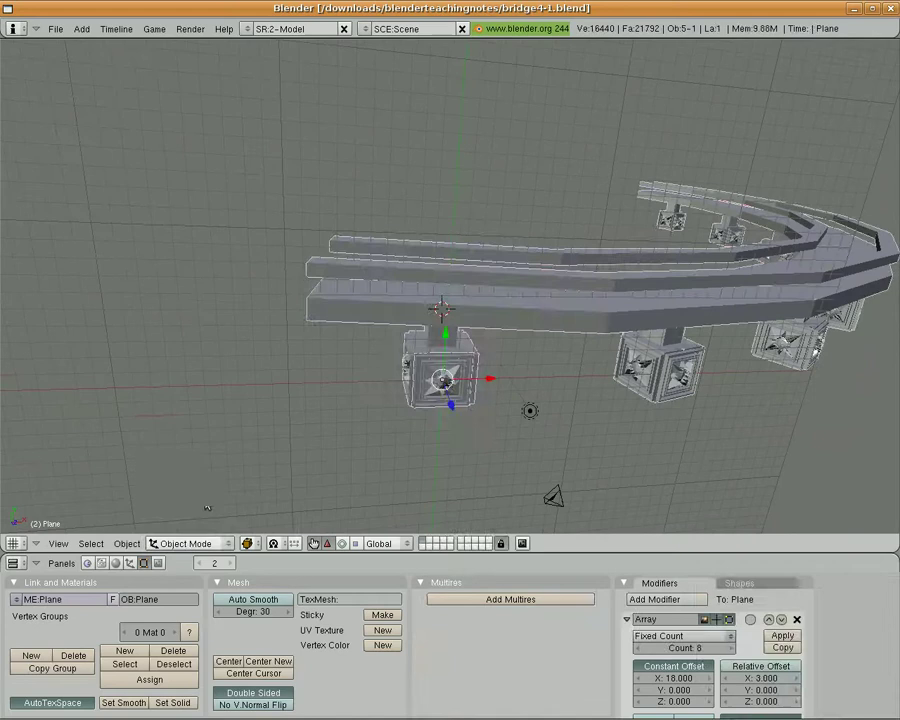
Step: Examine the curved bridge from above, below, the side and both ends, checking the rails, deck joints and supports
middle_click_drag(410, 378, 415, 398)
middle_click_drag(207, 384, 320, 414)
middle_click_drag(450, 380, 376, 374)
middle_click_drag(697, 322, 290, 250)
middle_click_drag(265, 163, 629, 336)
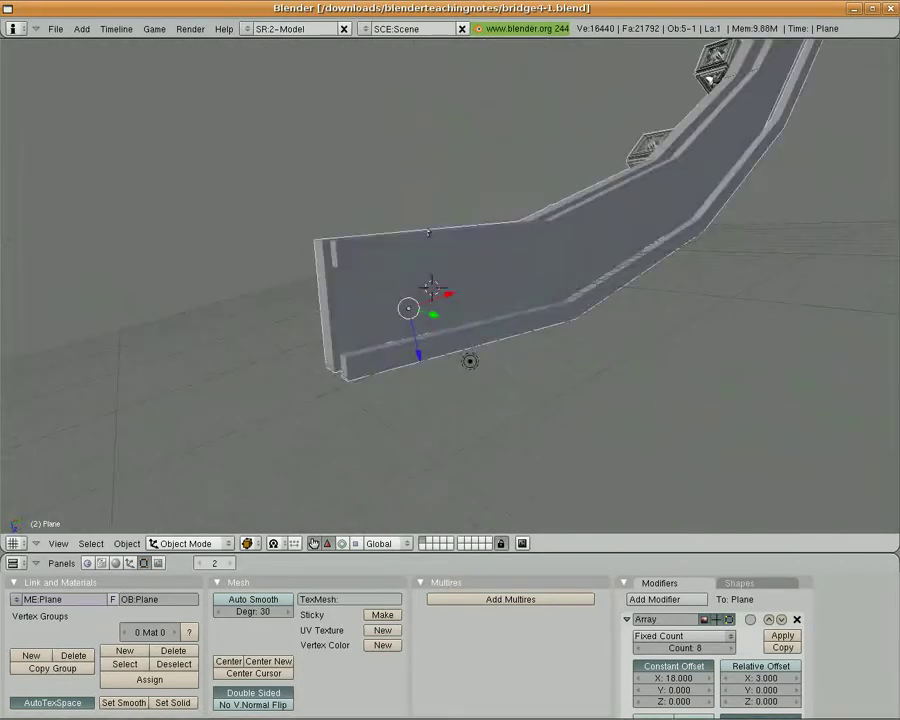
middle_click_drag(410, 205, 204, 410)
scroll(204, 410, "down", 5)
scroll(305, 438, "down", 5)
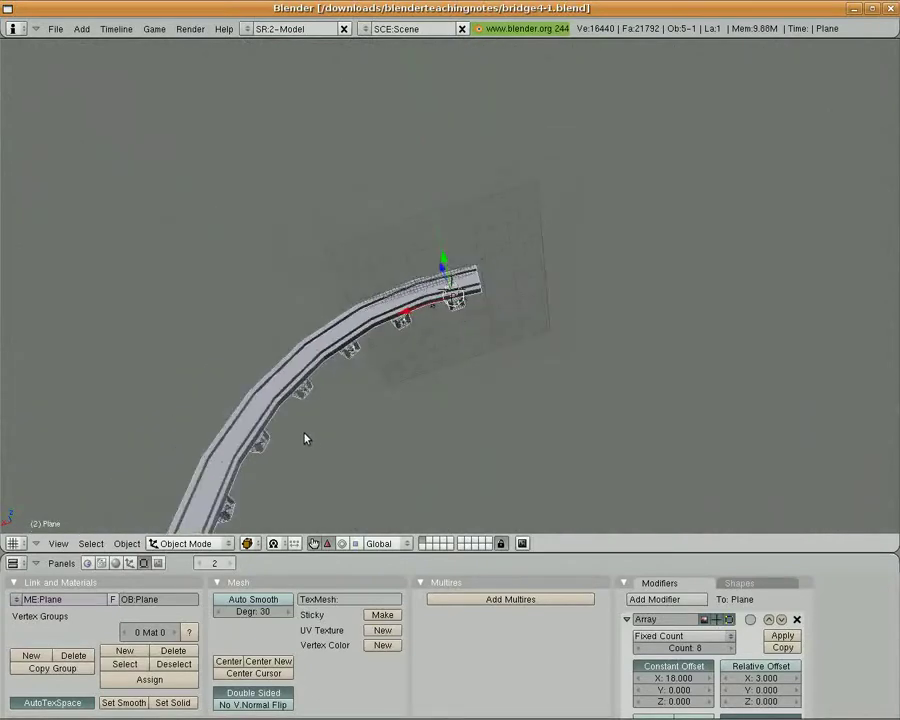
middle_click_drag(288, 448, 223, 342)
scroll(291, 380, "up", 6)
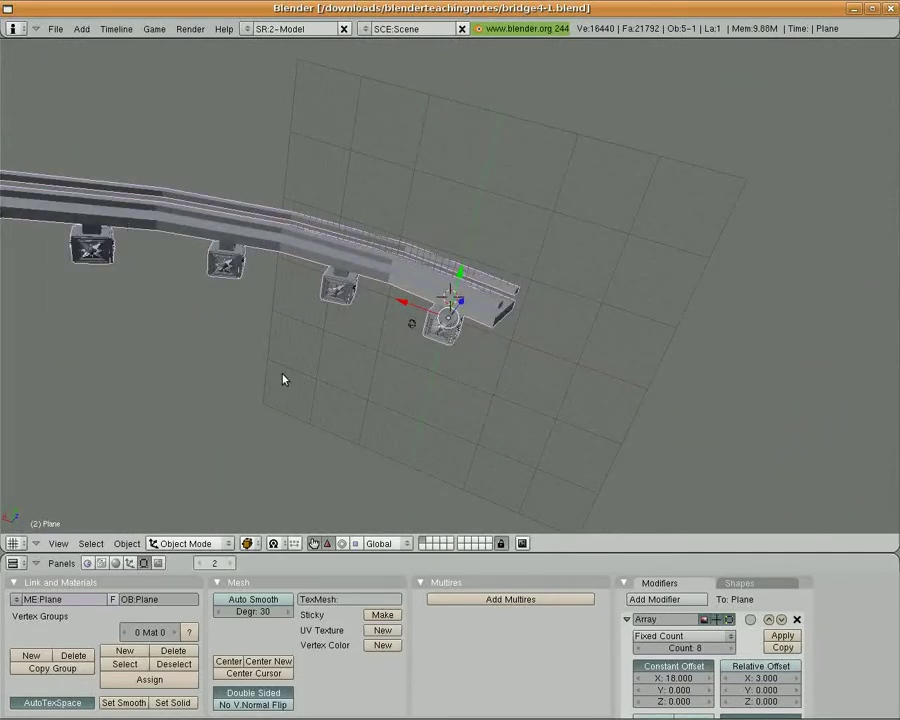
middle_click_drag(166, 347, 710, 368)
scroll(595, 405, "up", 2)
scroll(595, 405, "down", 1)
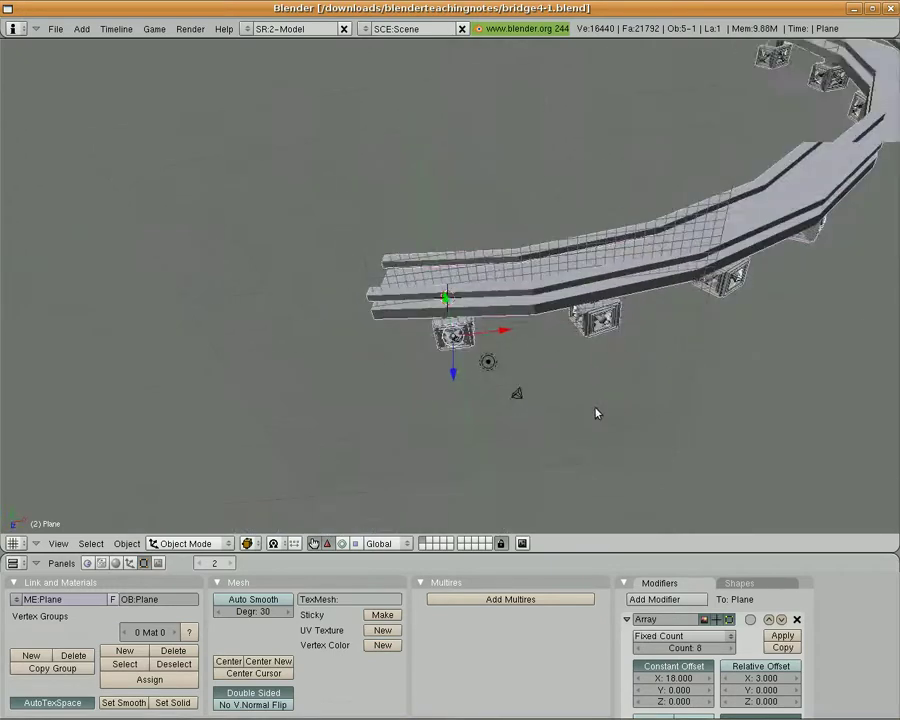
middle_click_drag(713, 448, 518, 435)
scroll(516, 430, "down", 5)
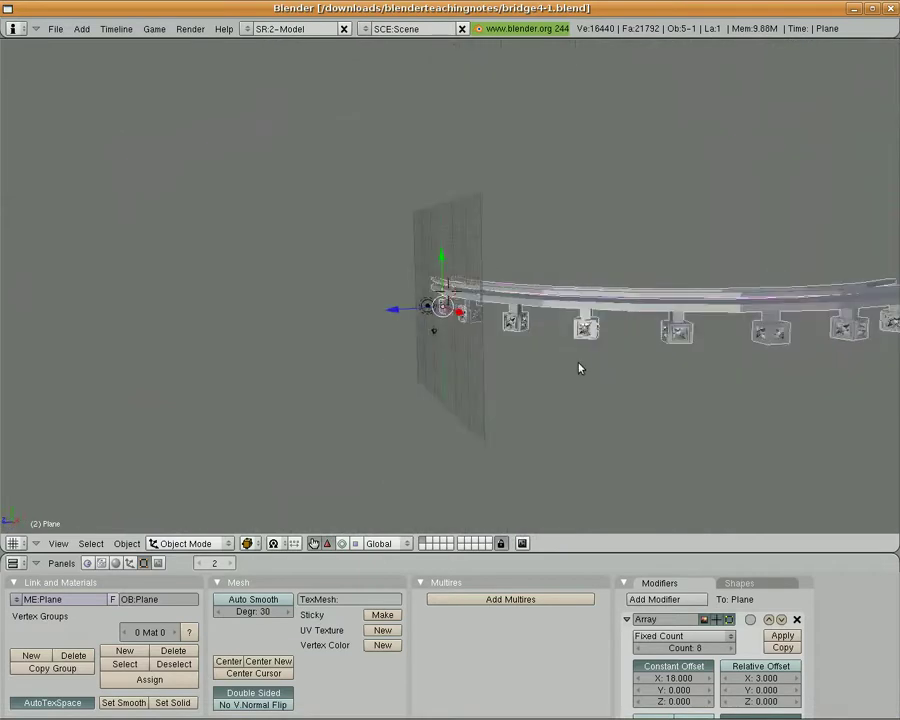
scroll(578, 368, "down", 2)
middle_click_drag(568, 376, 515, 342)
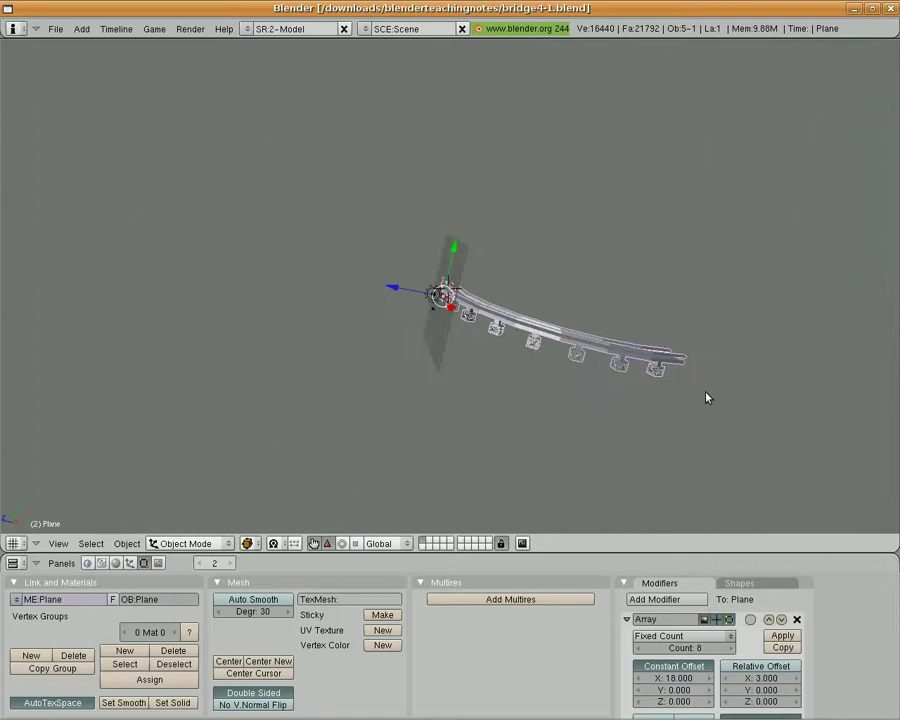
middle_click_drag(706, 398, 681, 420)
scroll(681, 420, "up", 6)
scroll(665, 434, "down", 4)
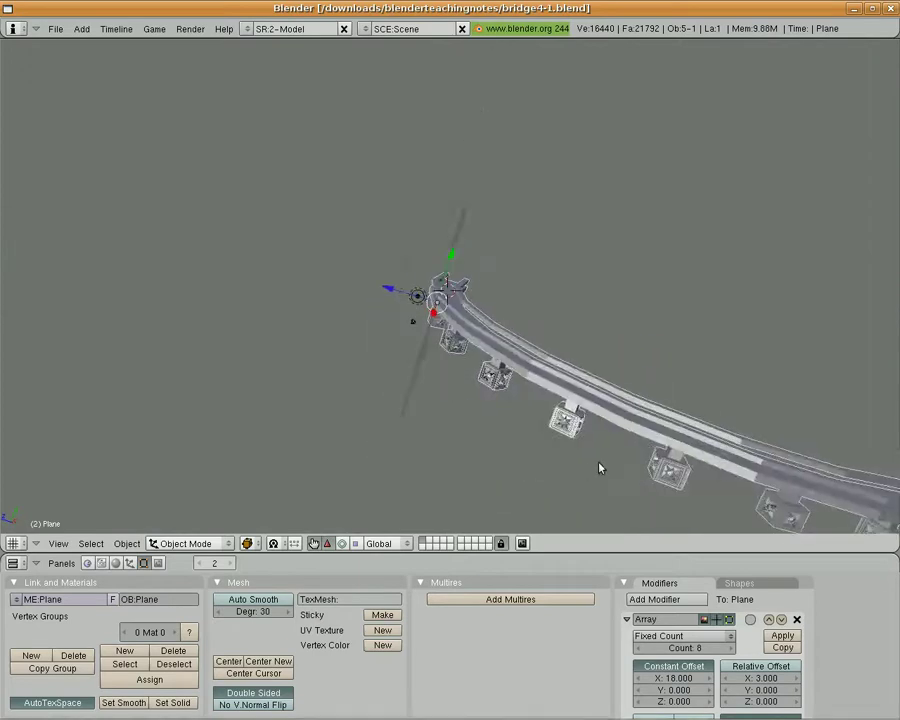
middle_click_drag(600, 468, 430, 424)
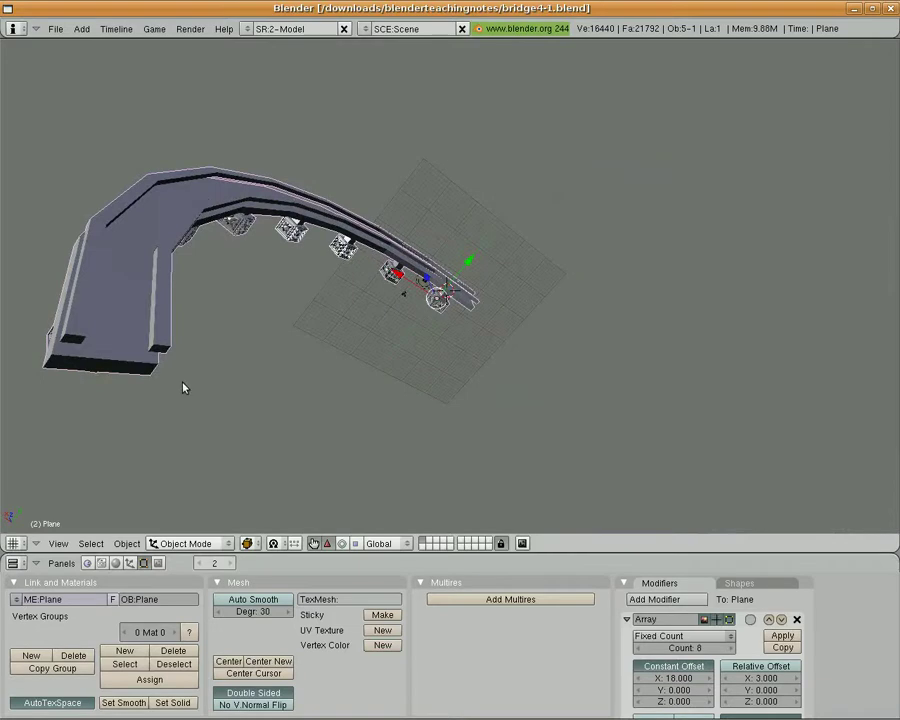